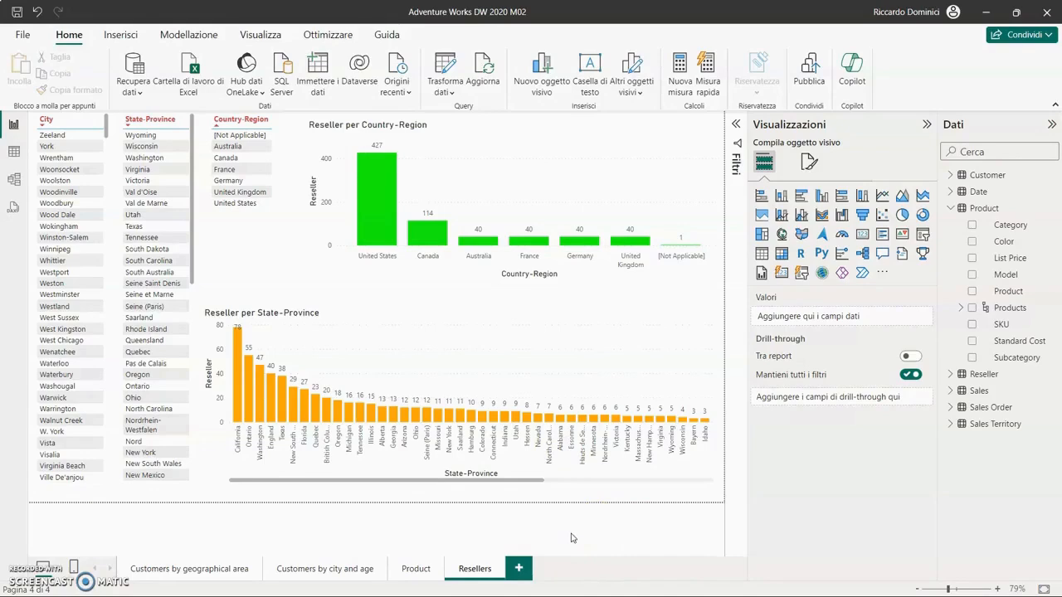
- Cross-filter the Resellers page by Canada in the country chart and by Ontario in the State-Province table
click(567, 536)
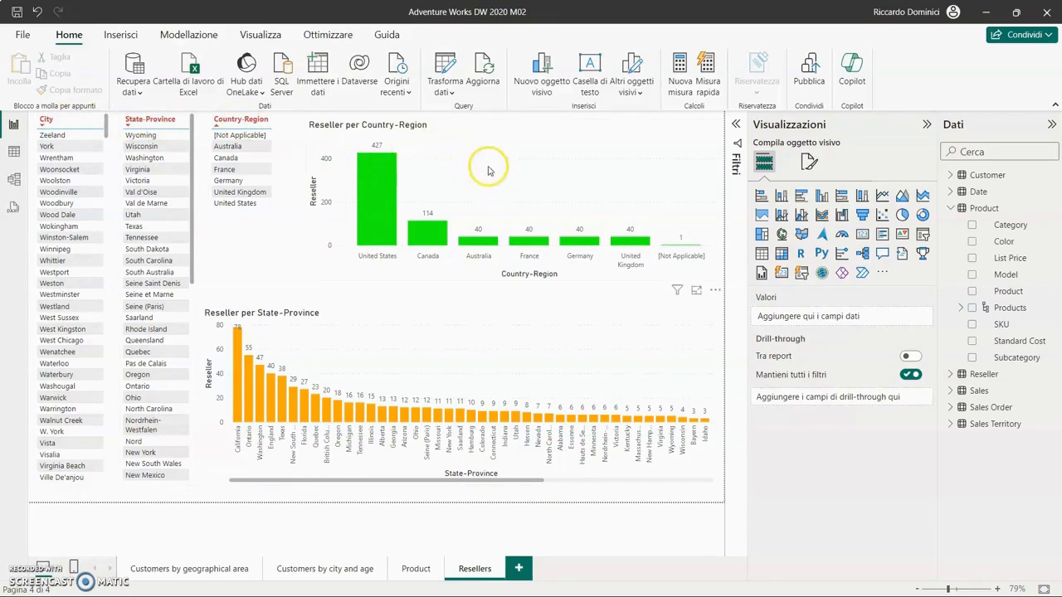
click(431, 236)
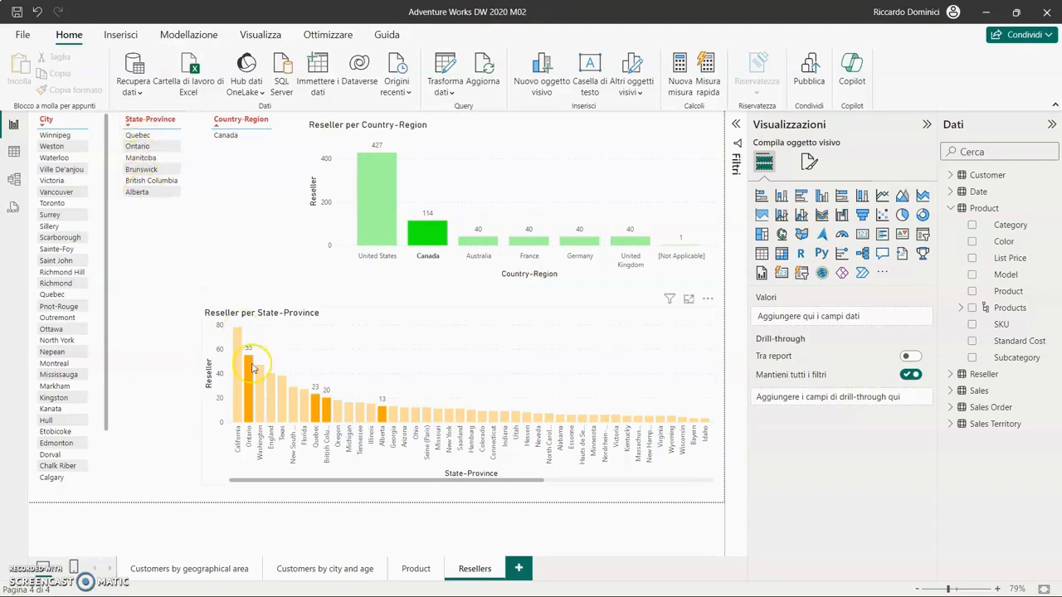
mouse_move(253, 368)
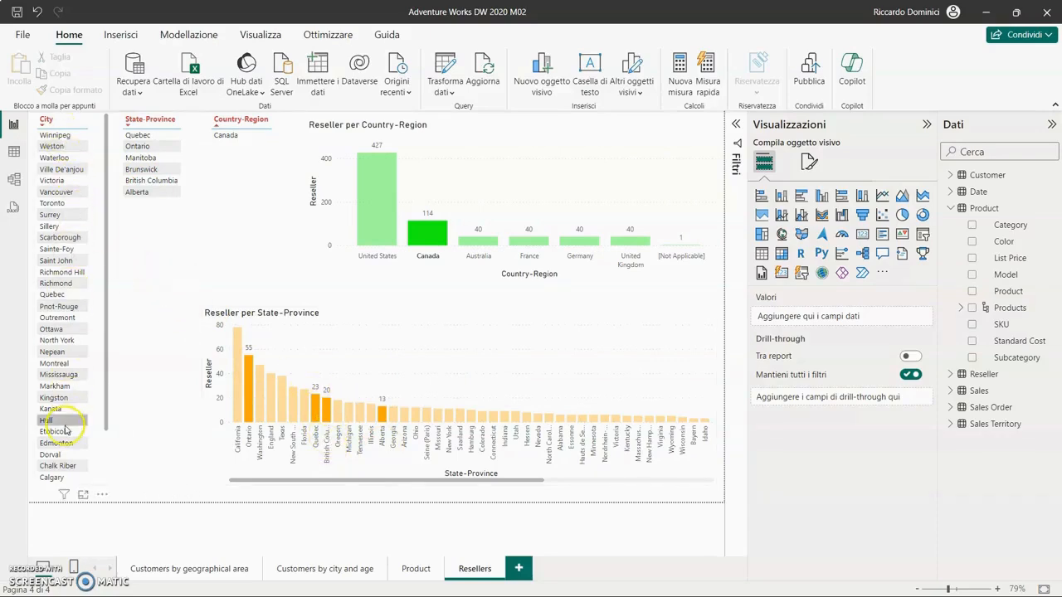
click(136, 147)
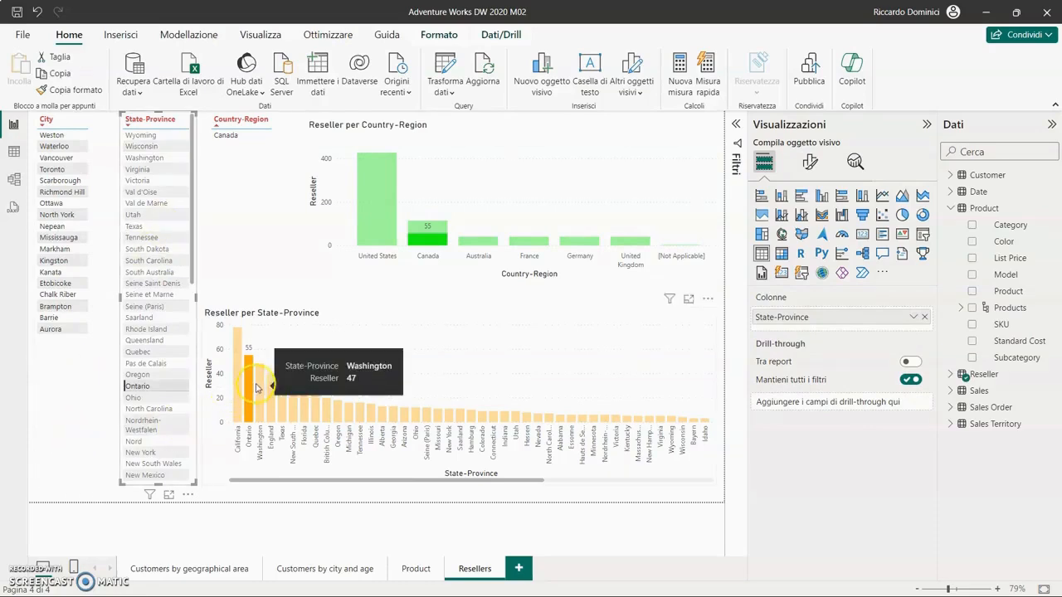
mouse_move(430, 249)
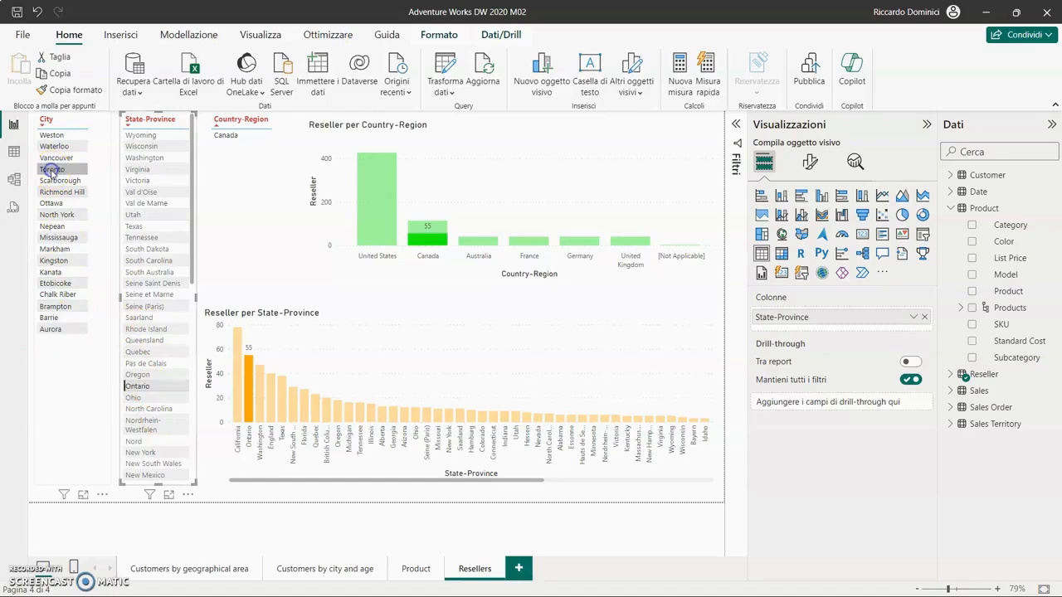
- Cross-filter the page by the city Toronto, inspect the Ontario bar, and clear the cross-filtering through the Canada bar
click(51, 171)
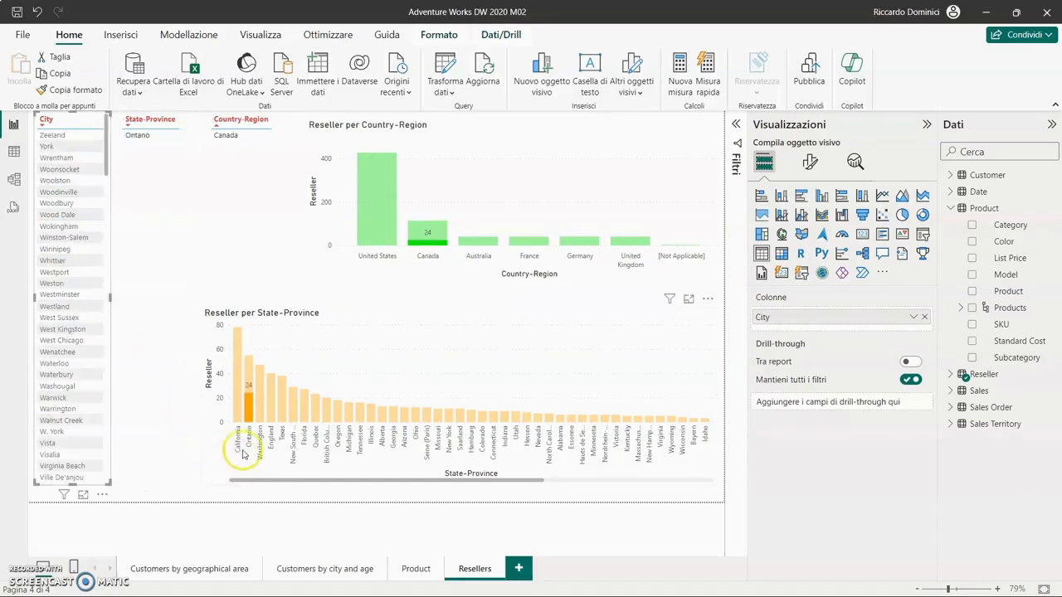
click(251, 405)
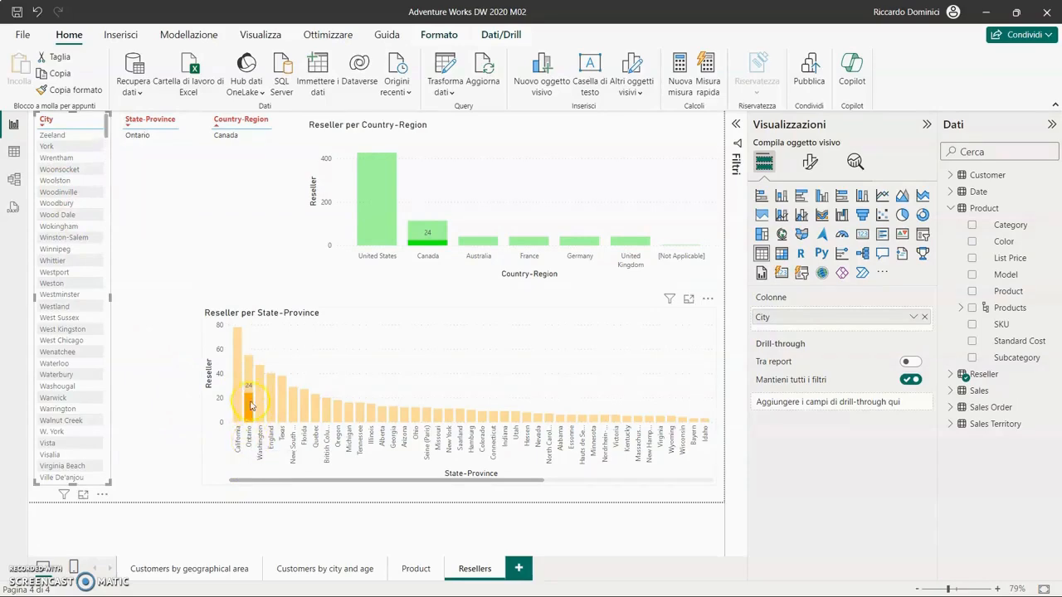
mouse_move(249, 391)
click(429, 234)
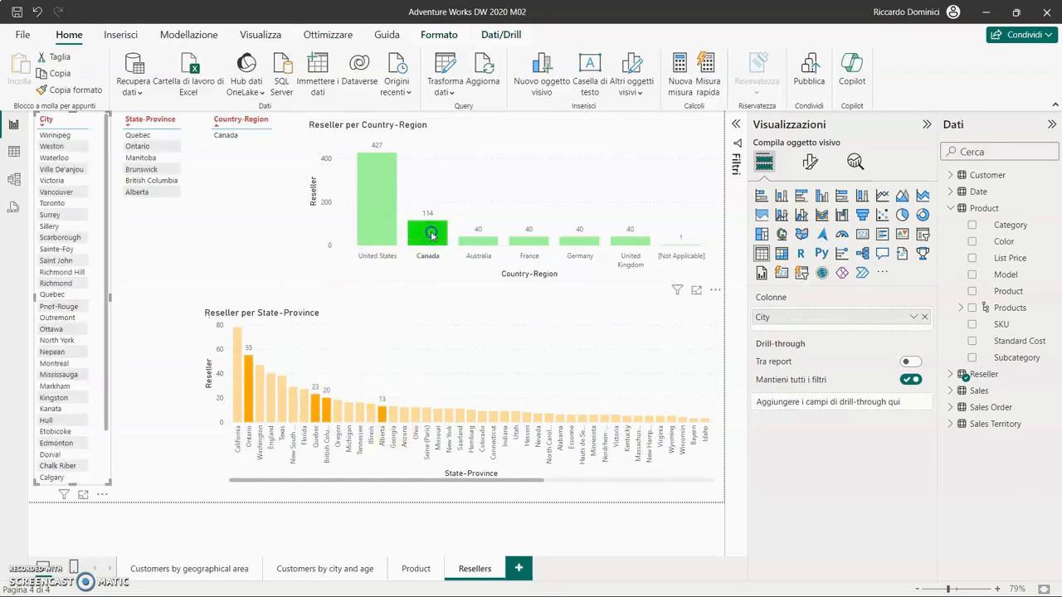
click(432, 236)
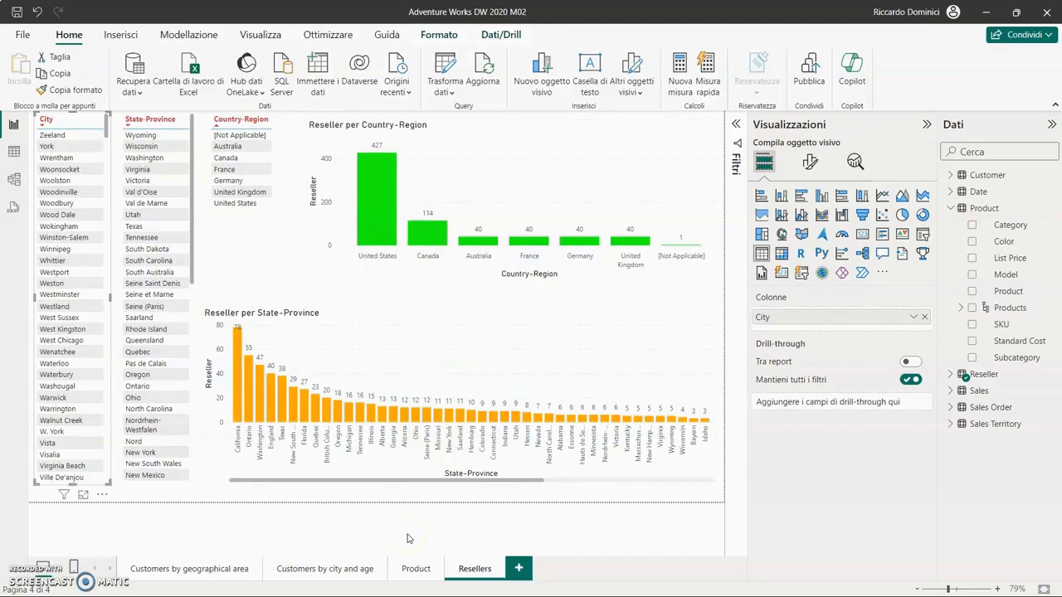
- Add a second page named Resellers and place a copy of the City table, sorted ascending, toward its middle
click(518, 568)
click(89, 116)
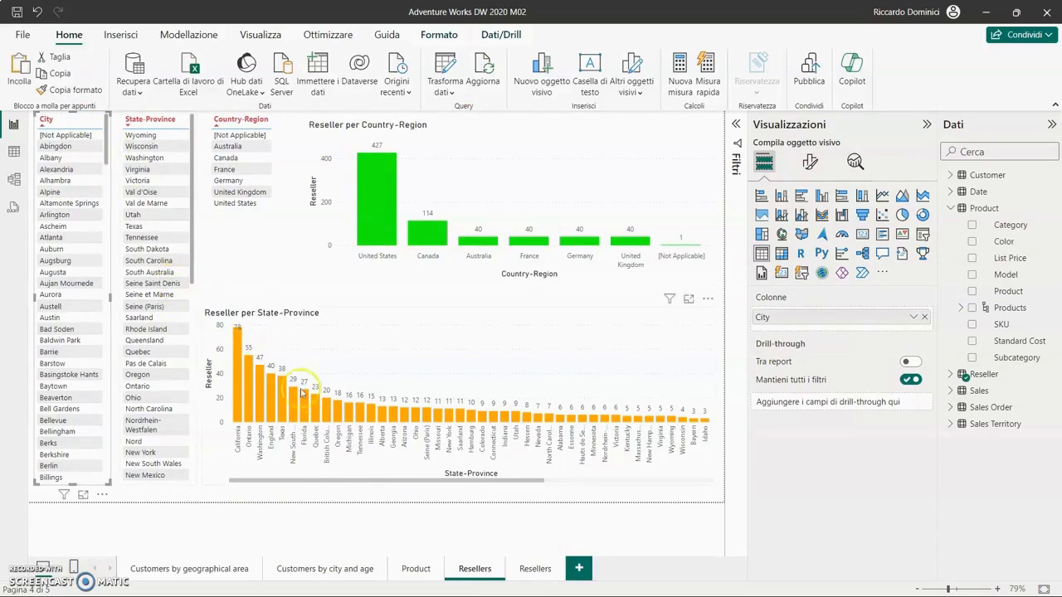
click(532, 568)
key(ctrl+v)
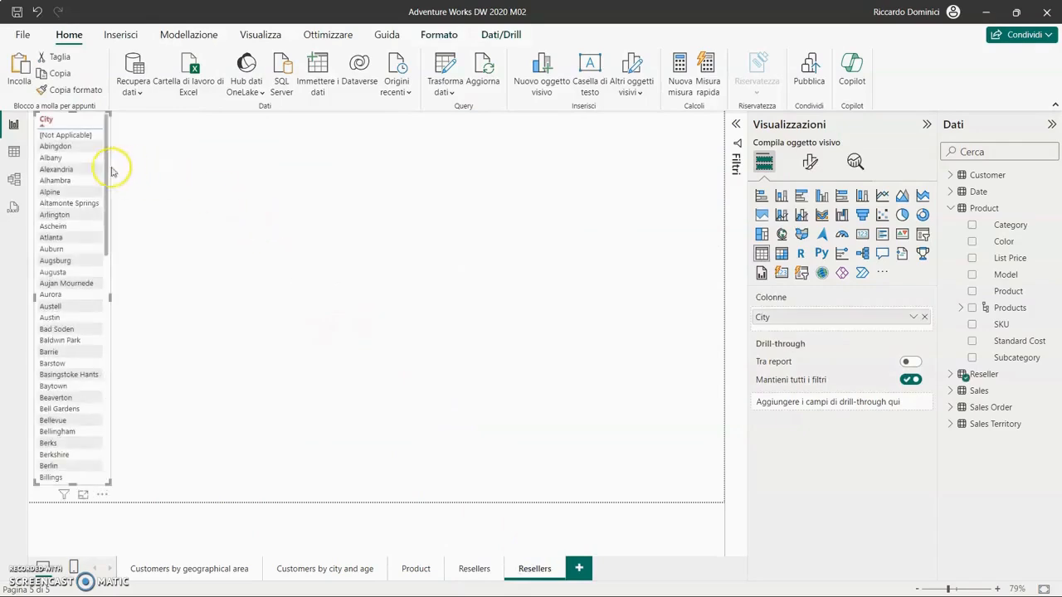
drag(110, 167, 321, 166)
click(524, 260)
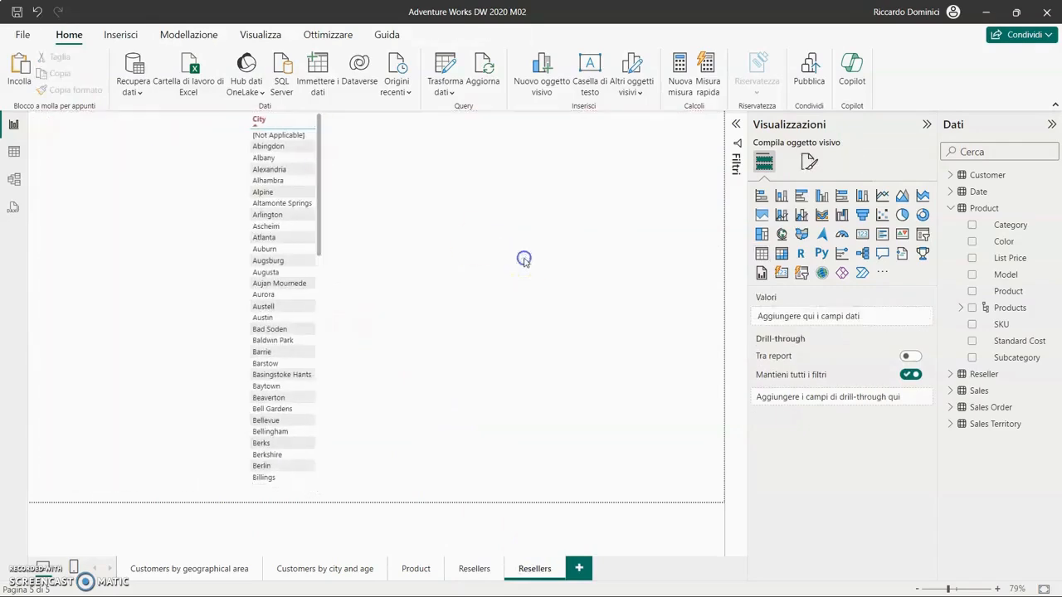
- Insert a new table showing the City field of the Reseller table and open its formatting settings
click(761, 254)
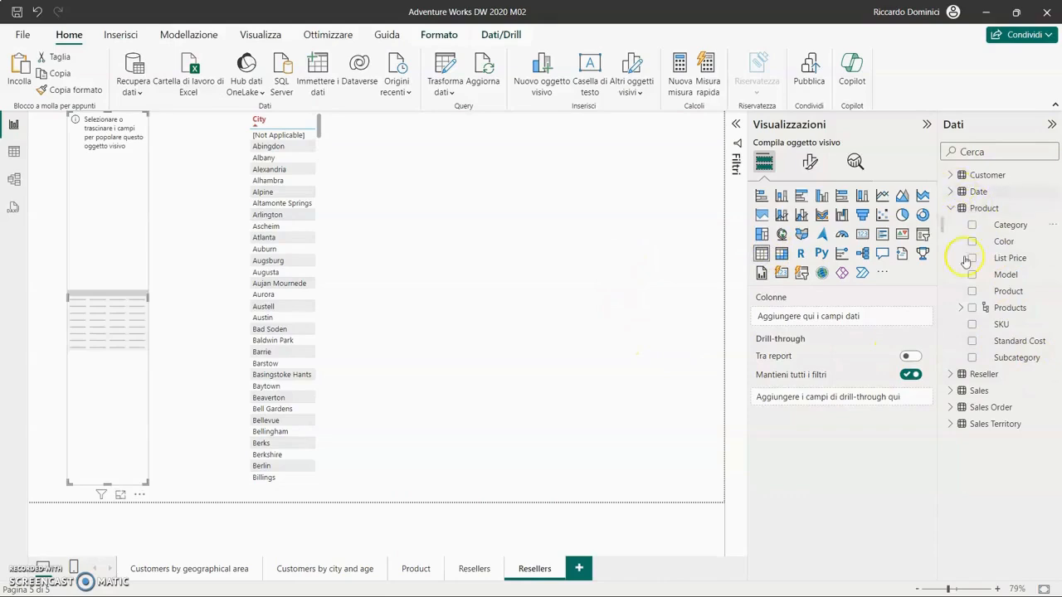
click(954, 209)
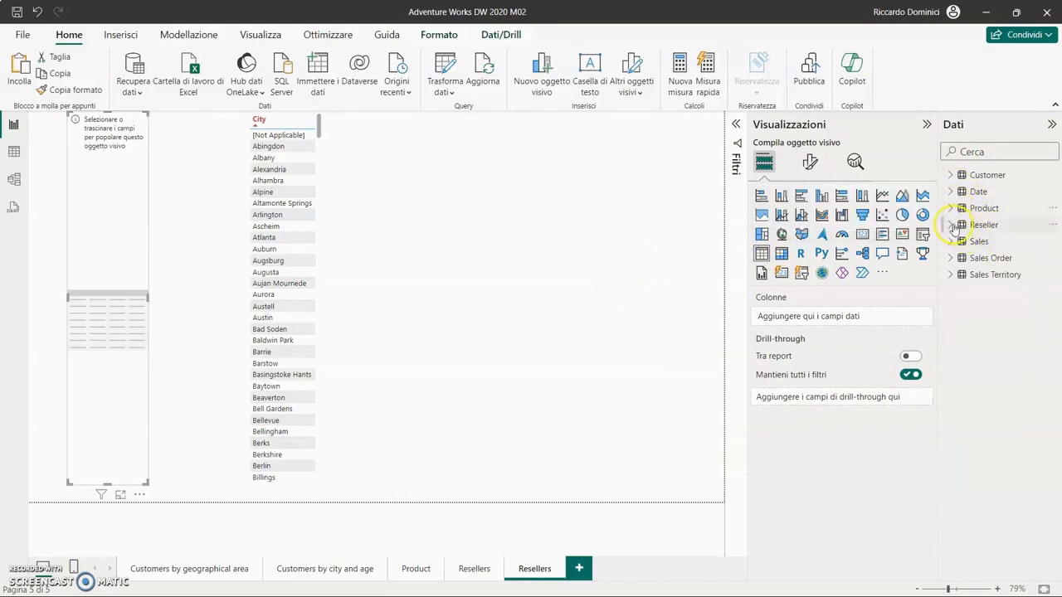
click(952, 225)
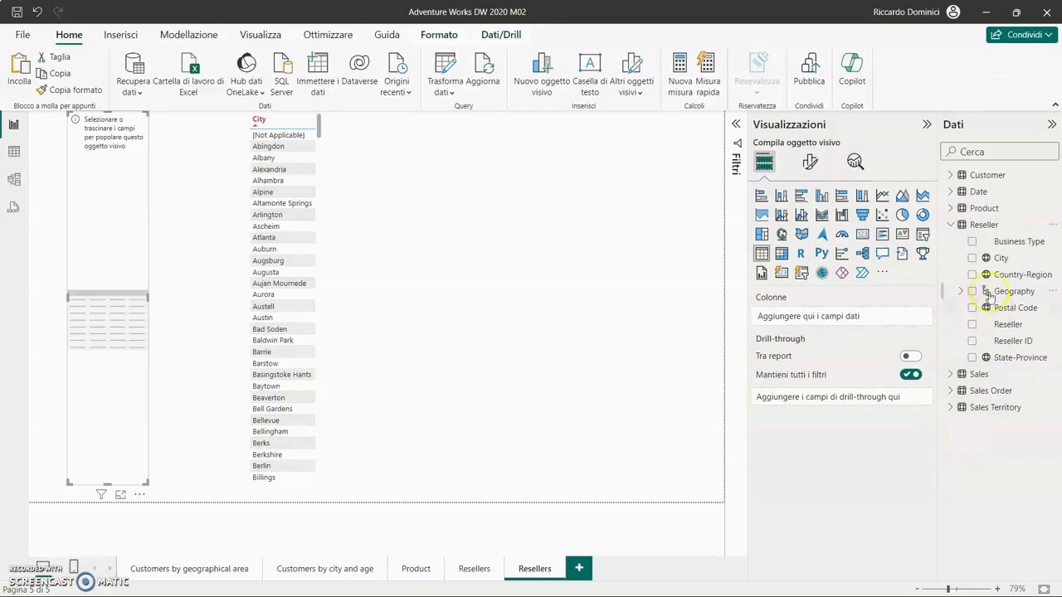
drag(998, 259, 821, 317)
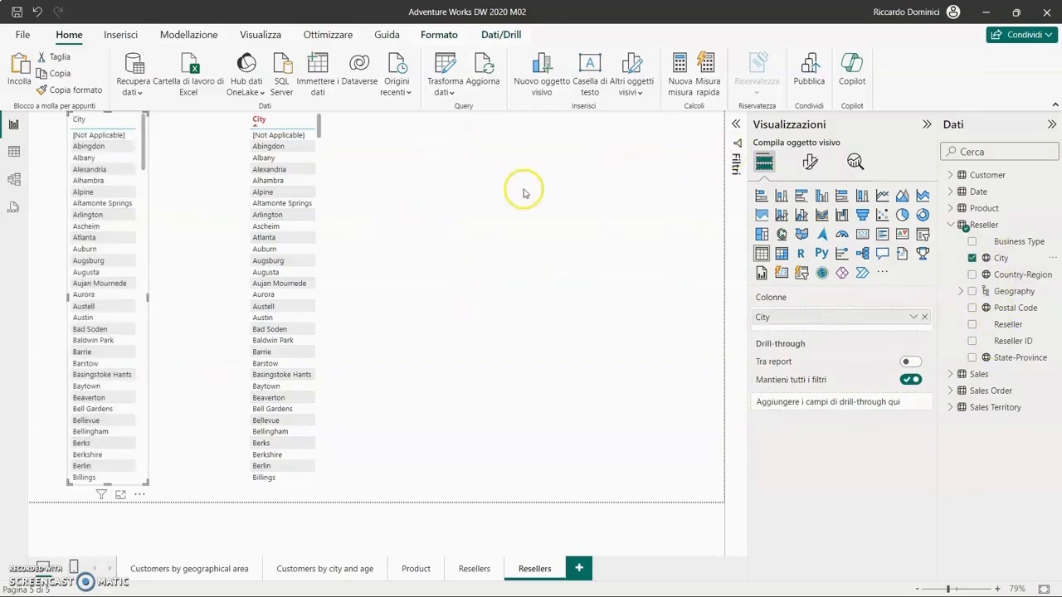
click(810, 162)
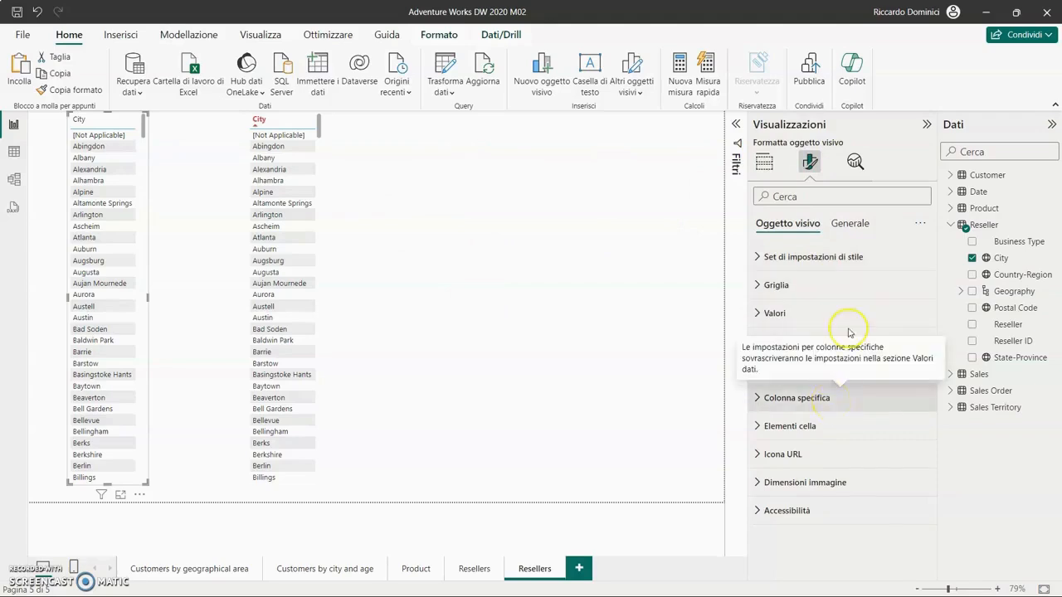
click(849, 223)
click(857, 288)
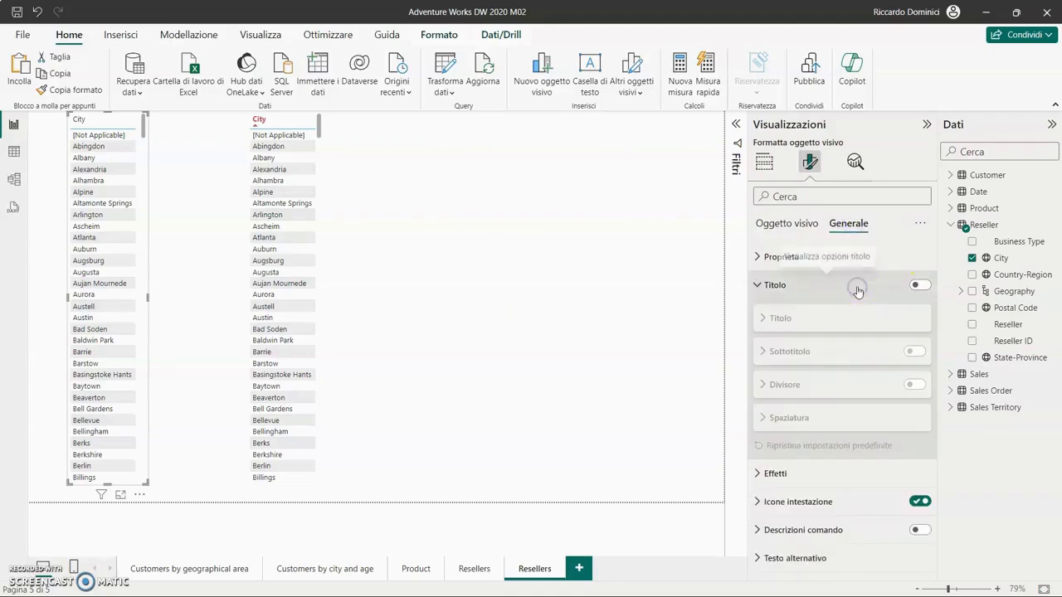
click(758, 257)
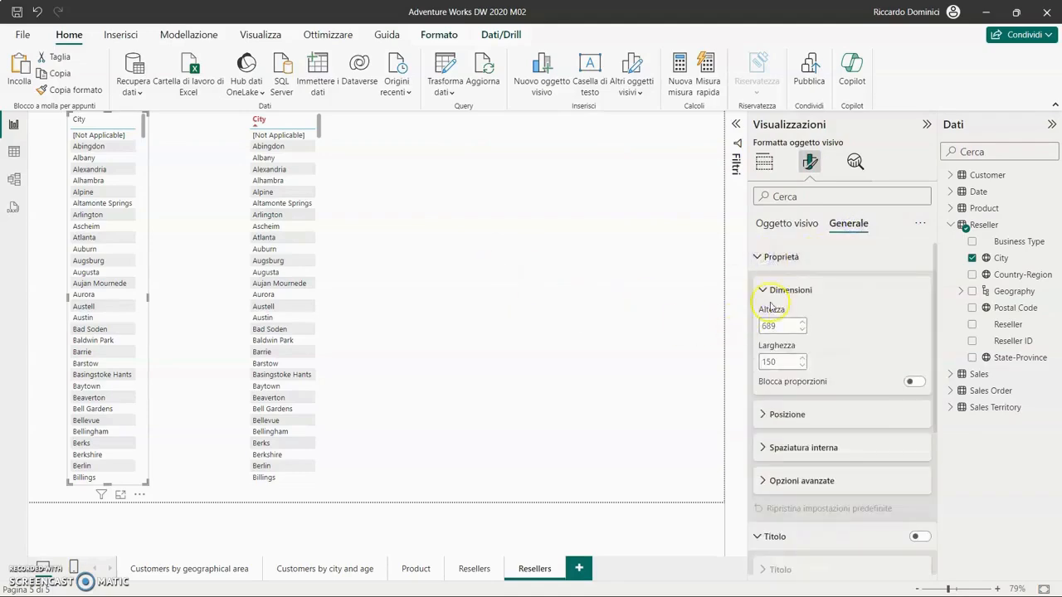
click(749, 256)
click(758, 284)
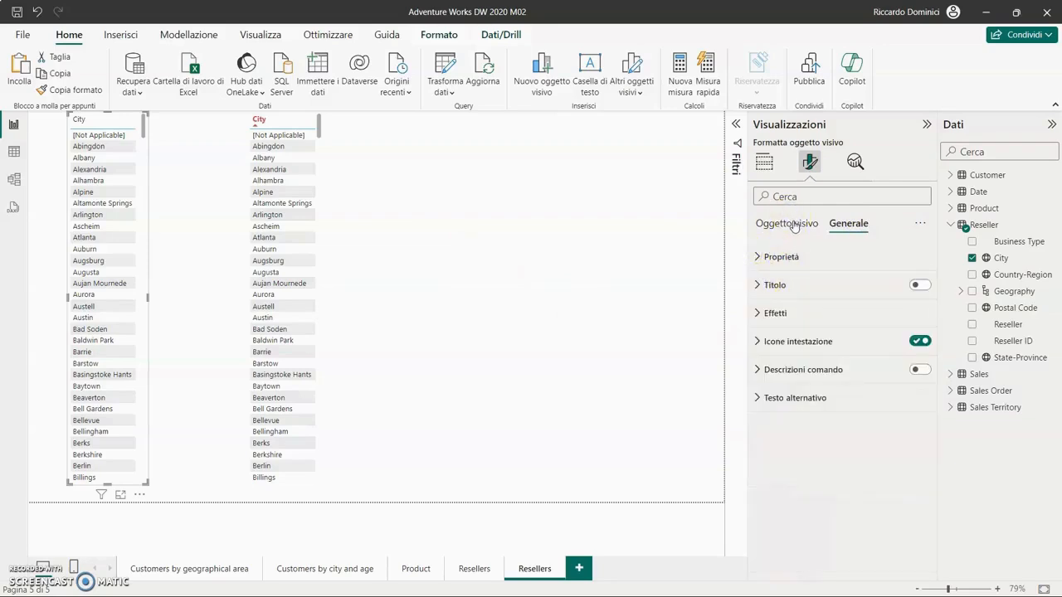
click(794, 225)
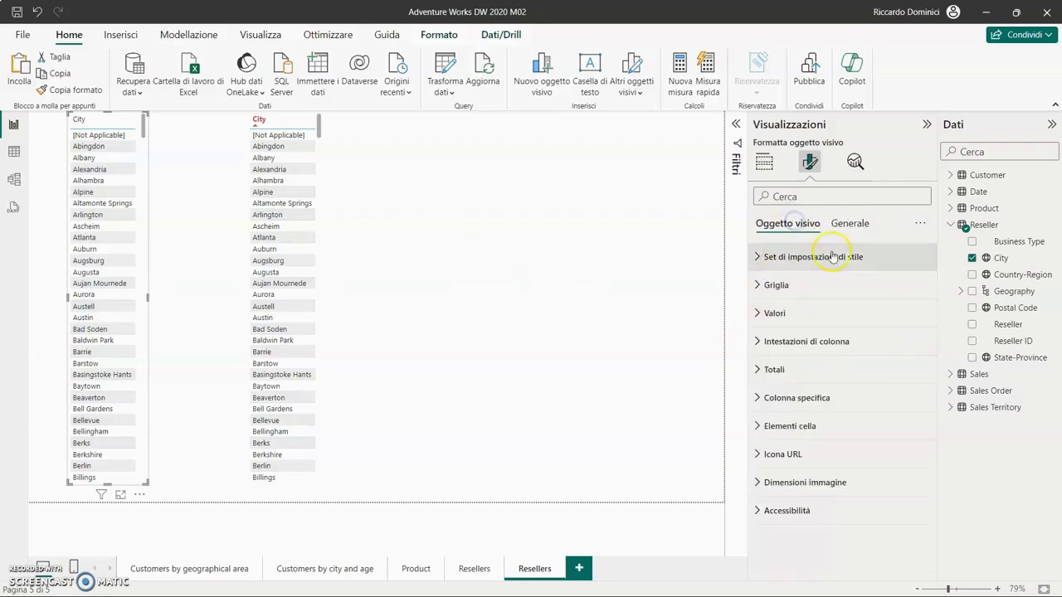
- Format the new table's column header text as 12 pt, bold, in the theme's red color
click(833, 341)
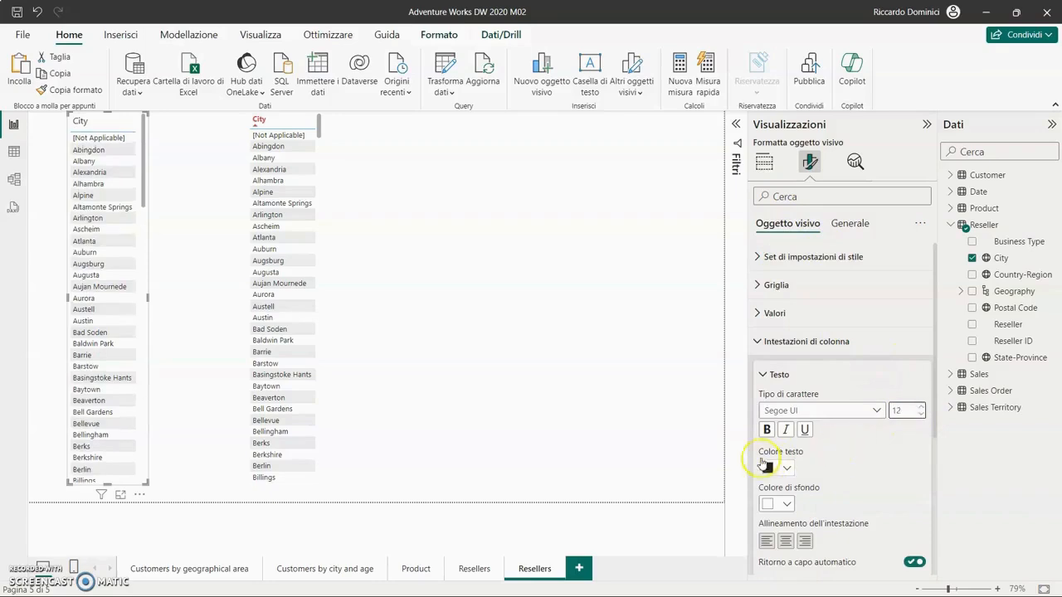
click(766, 430)
click(786, 468)
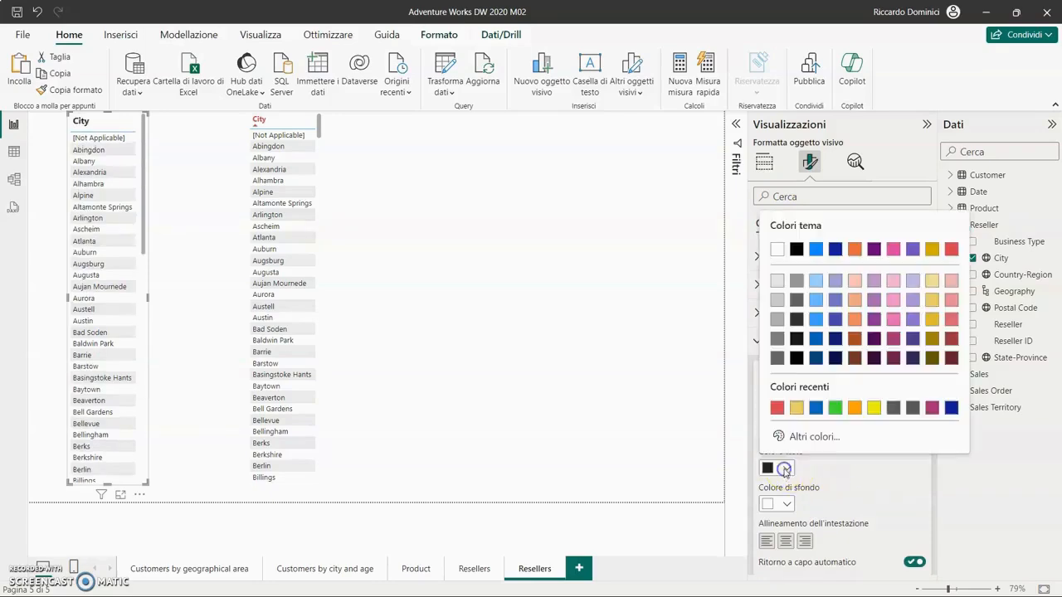
click(950, 248)
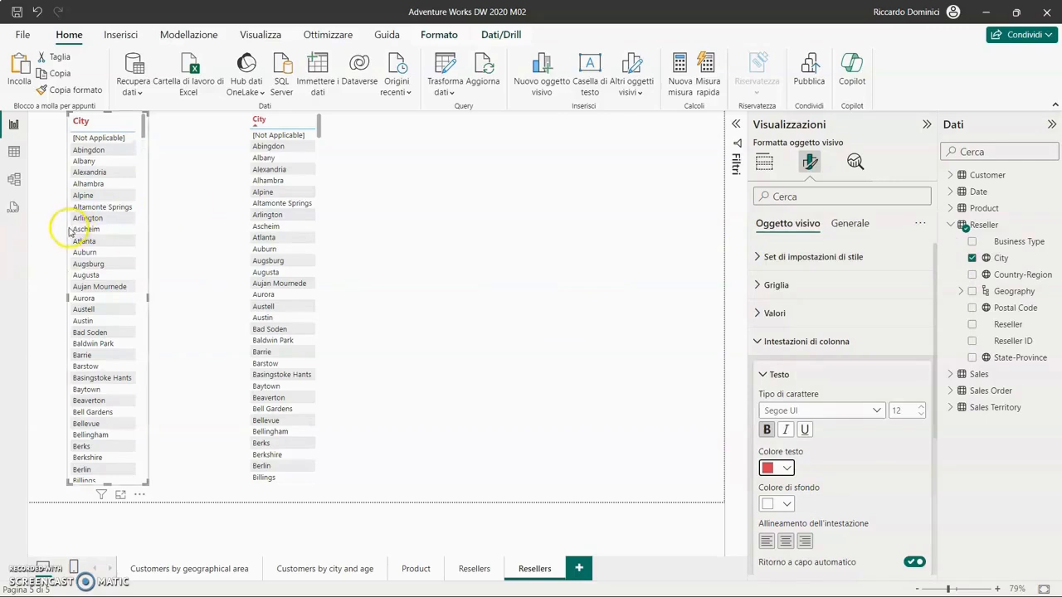
- Move the new City table to the page's left edge and nudge it slightly downward
drag(57, 227, 29, 226)
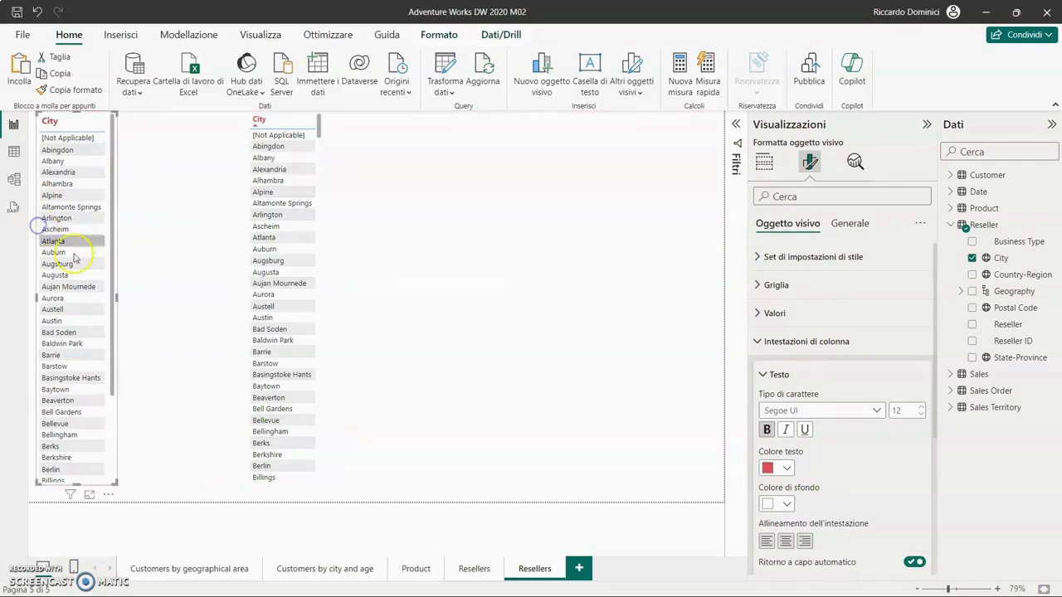
key(Down)
key(Down)
key(Down)
key(Down)
key(Down)
key(Down)
key(Down)
key(Down)
key(Down)
key(Down)
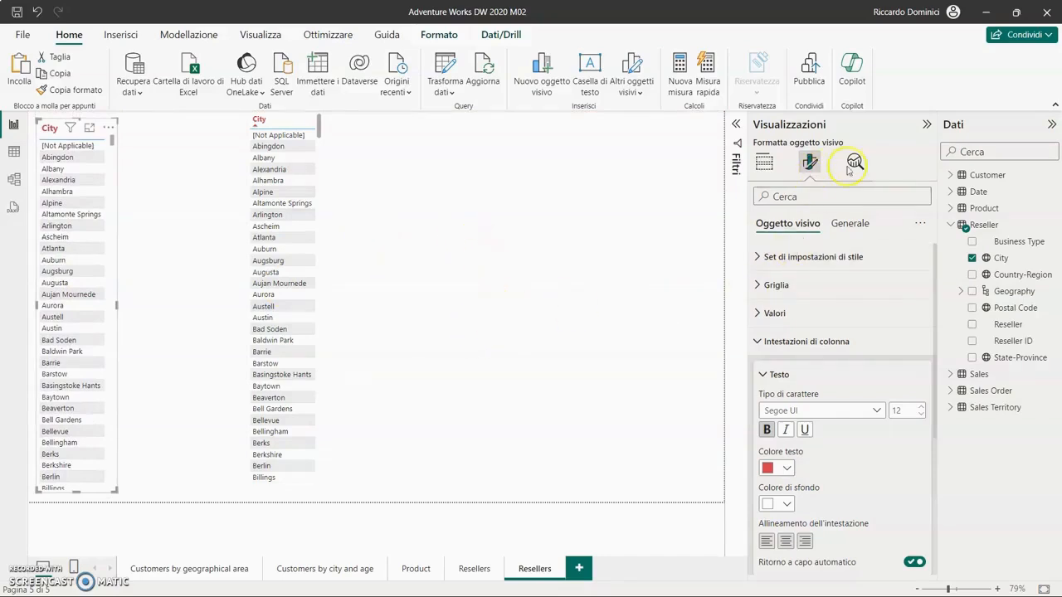
- Turn on the new City table's visual border with 30 px rounded corners and the recently used blue color
click(849, 224)
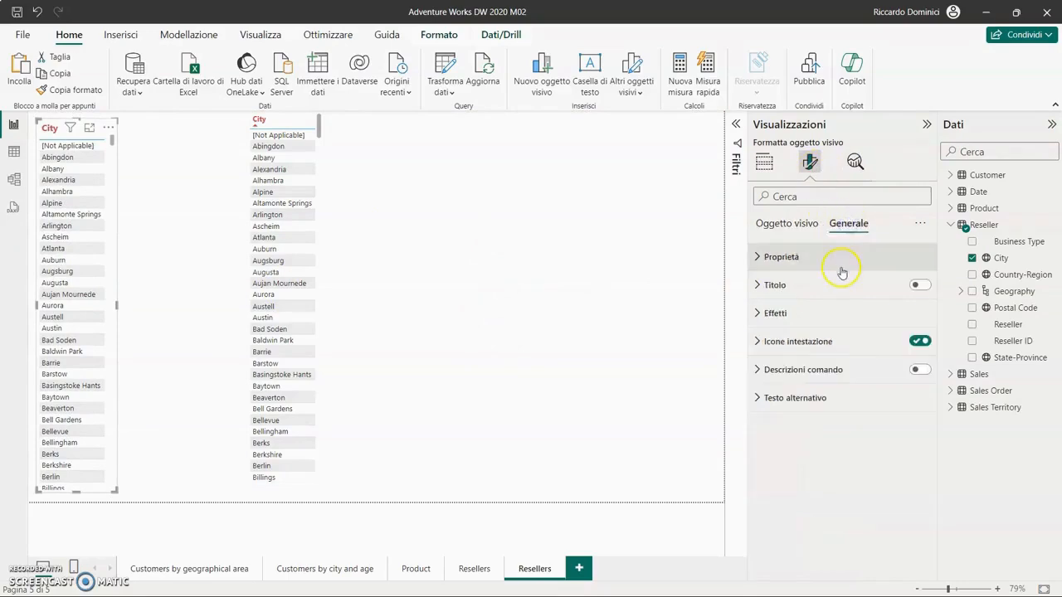
click(816, 314)
scroll(863, 446, down, 1)
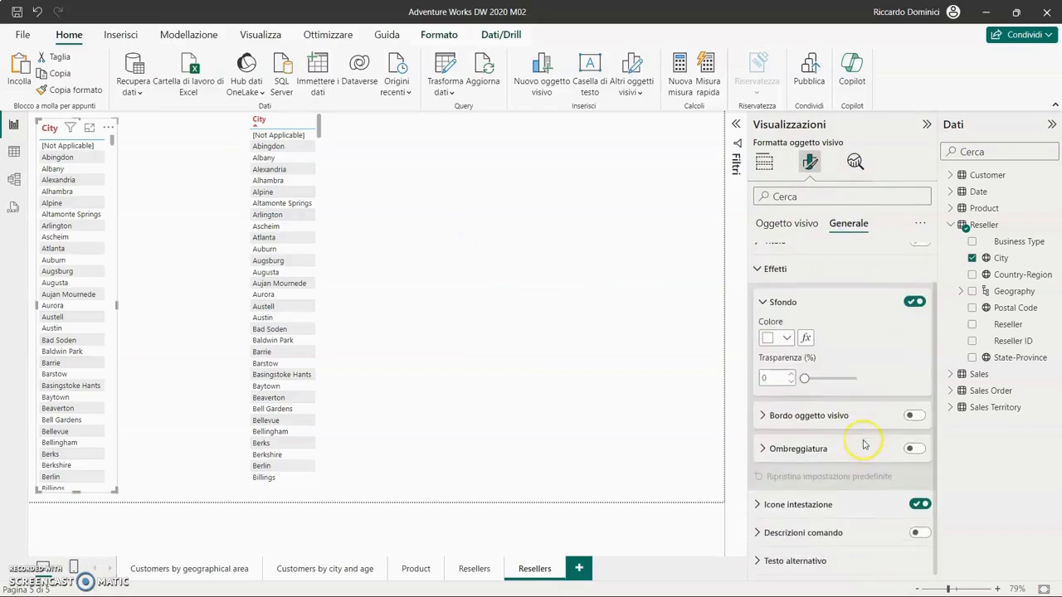
click(914, 416)
click(834, 419)
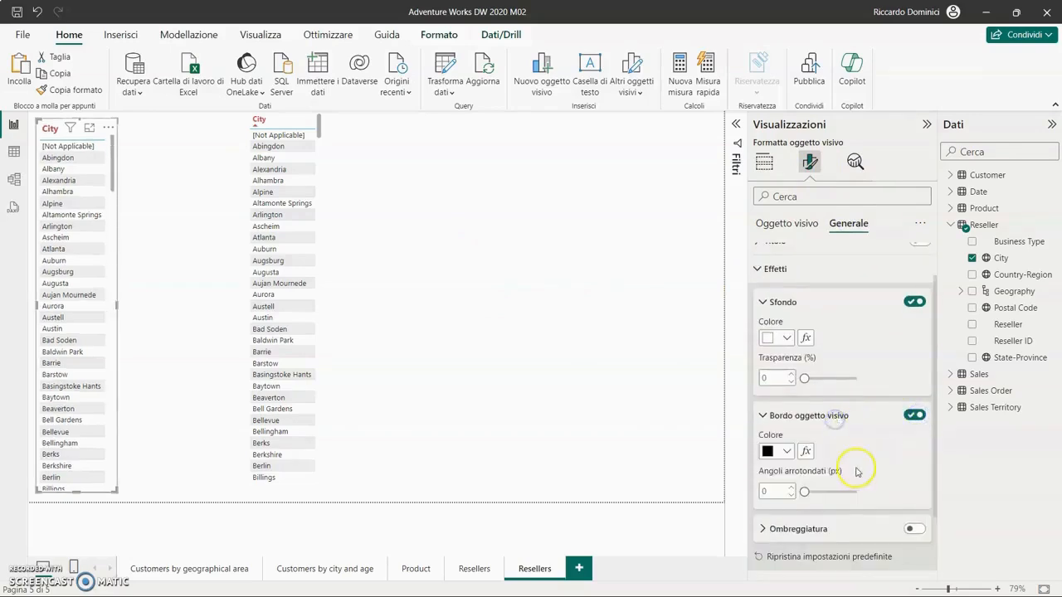
scroll(851, 468, down, 2)
drag(804, 412, 864, 411)
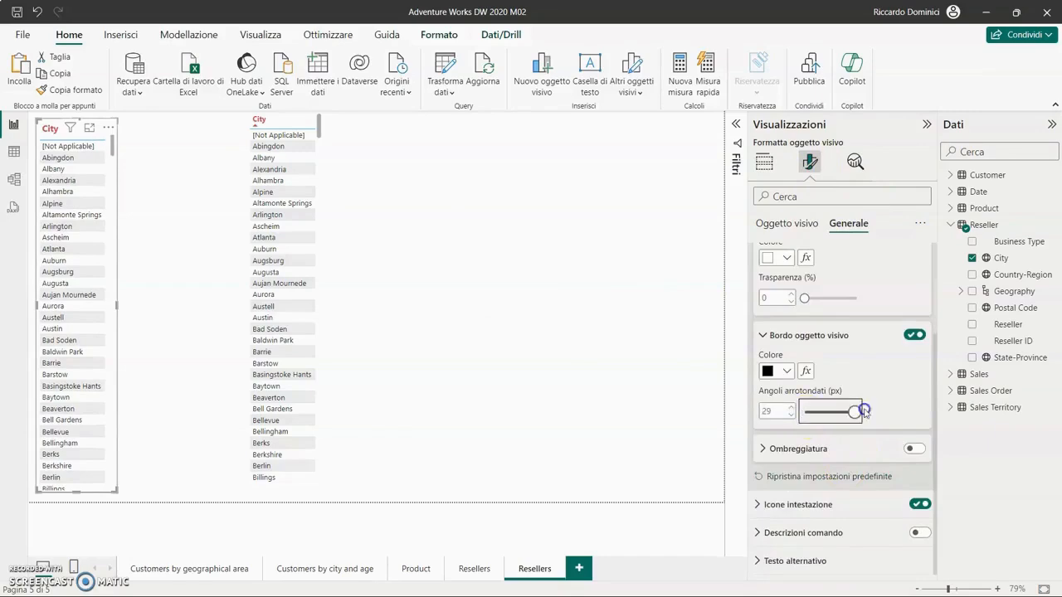
click(787, 371)
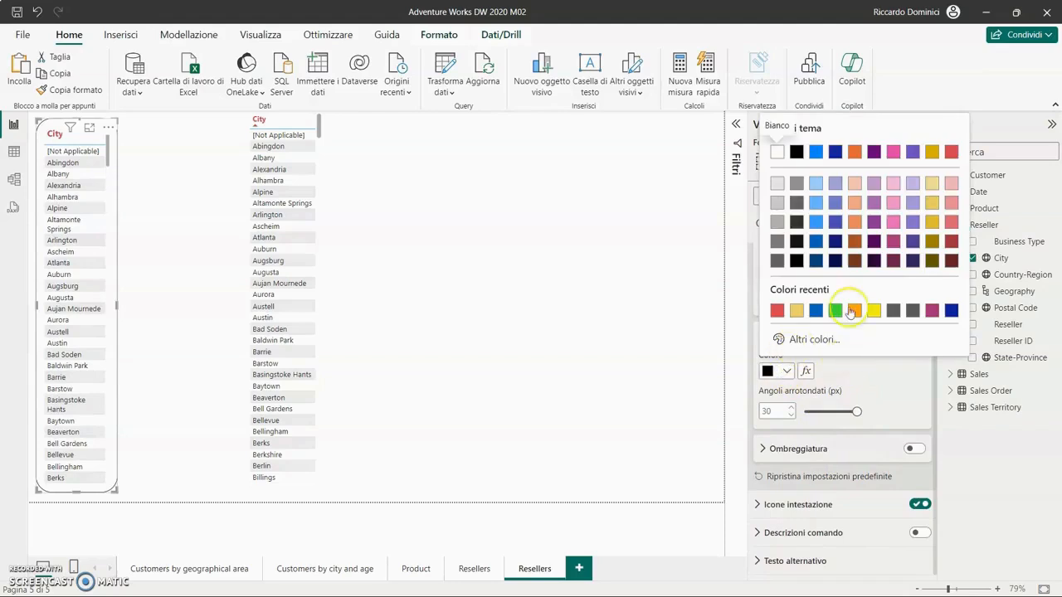
click(815, 310)
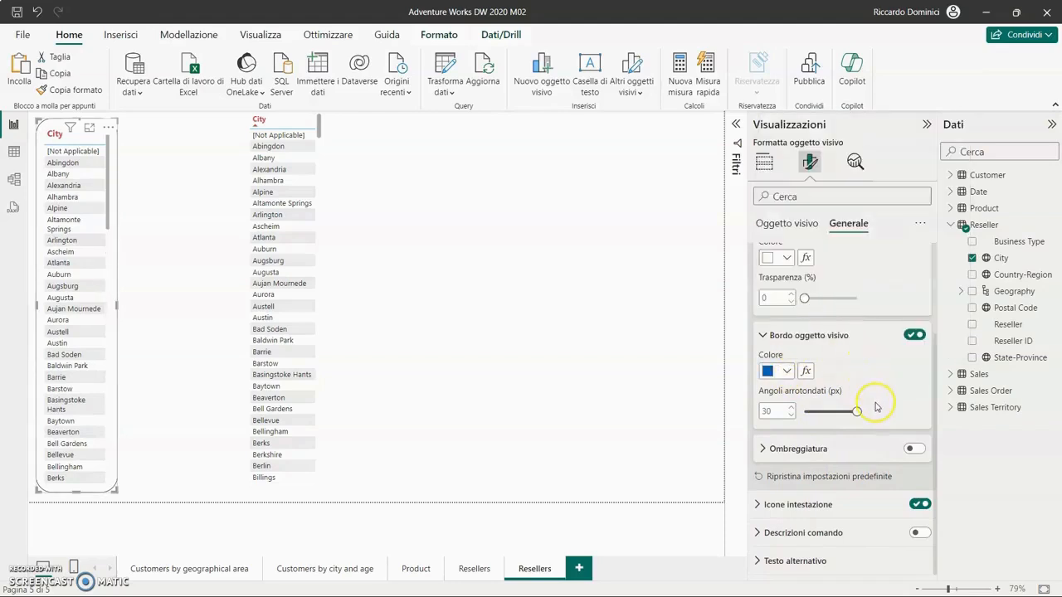
- Turn on the new City table's shadow and color it with the recently used red
click(845, 452)
click(913, 447)
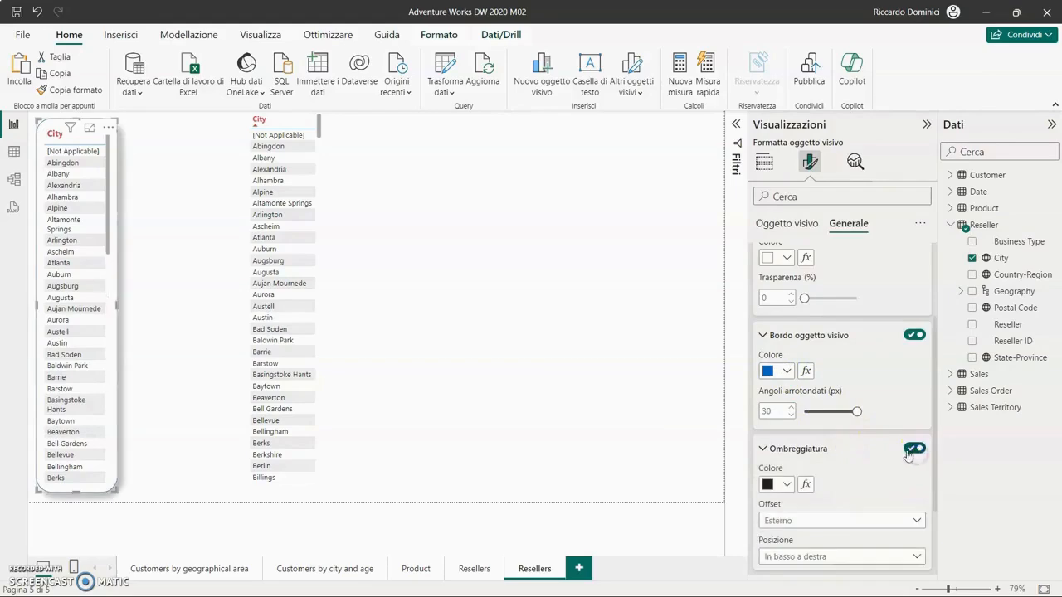
scroll(837, 455, down, 1)
click(782, 384)
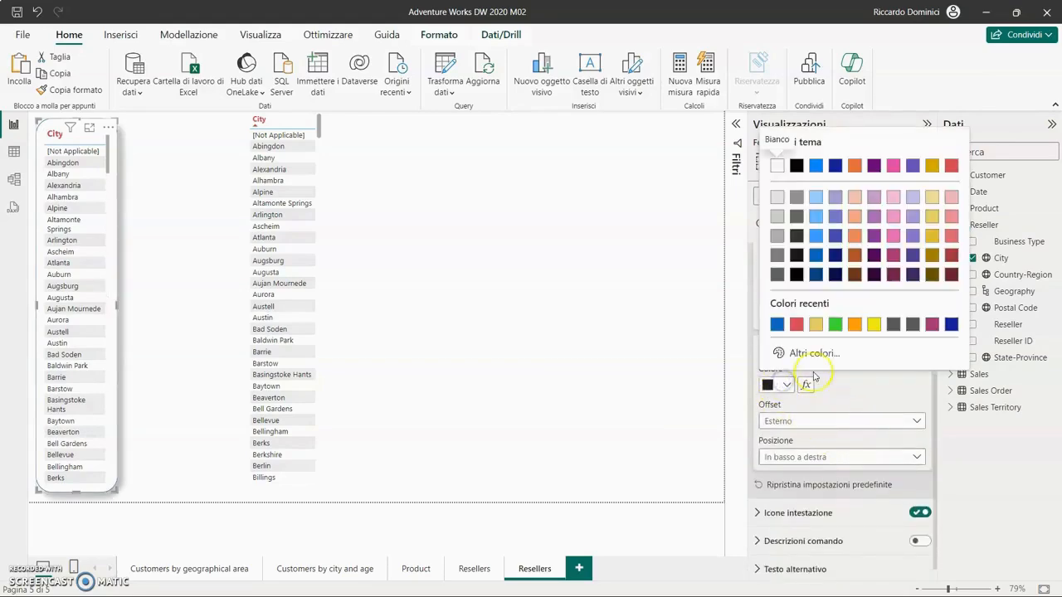
click(797, 323)
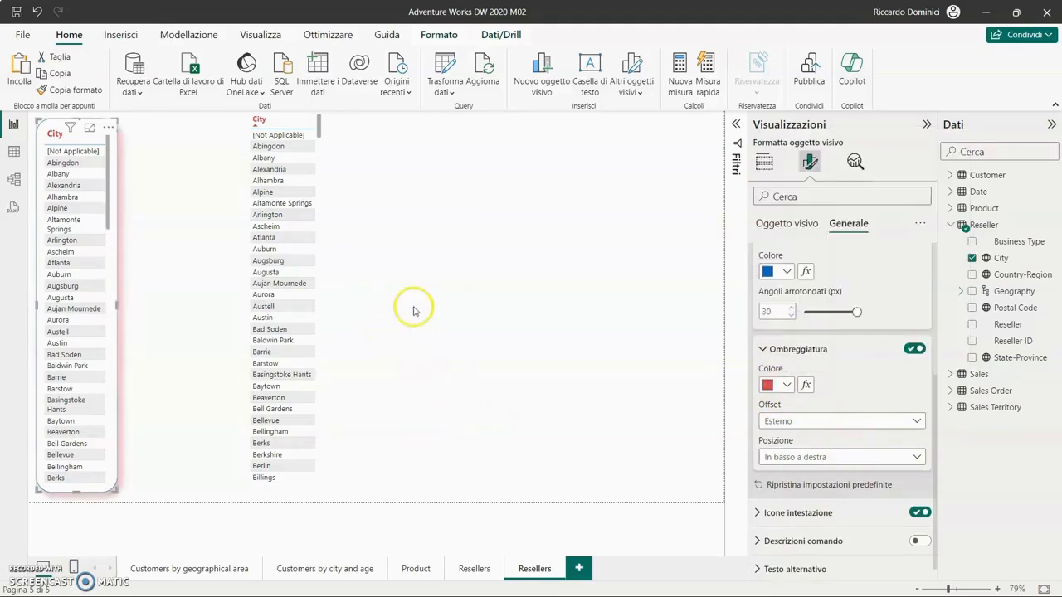
- Delete the unformatted reference City table from the new Resellers page and check the layout of the original Resellers page
click(422, 274)
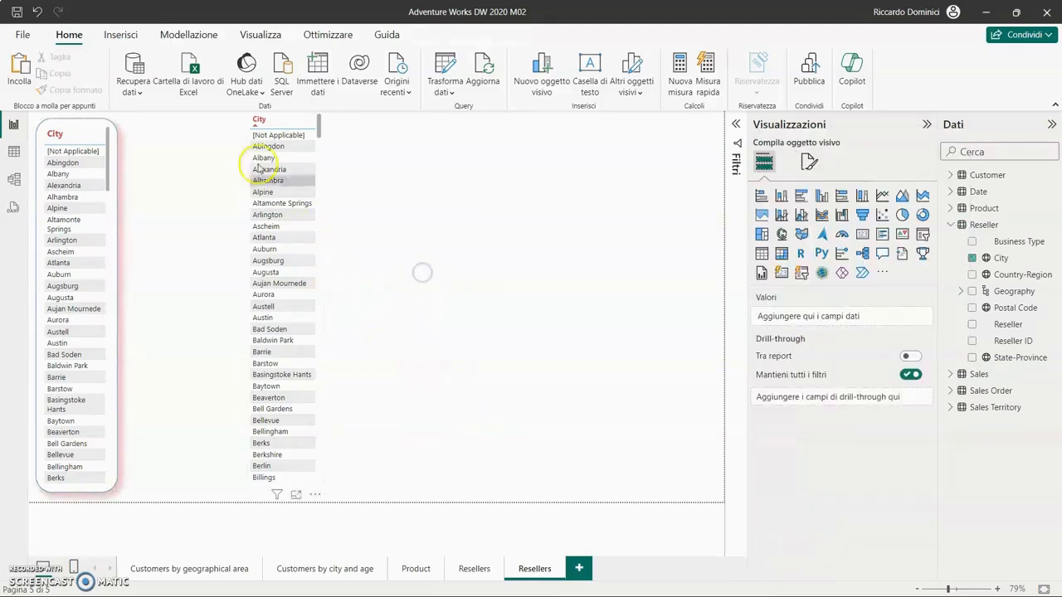
click(248, 122)
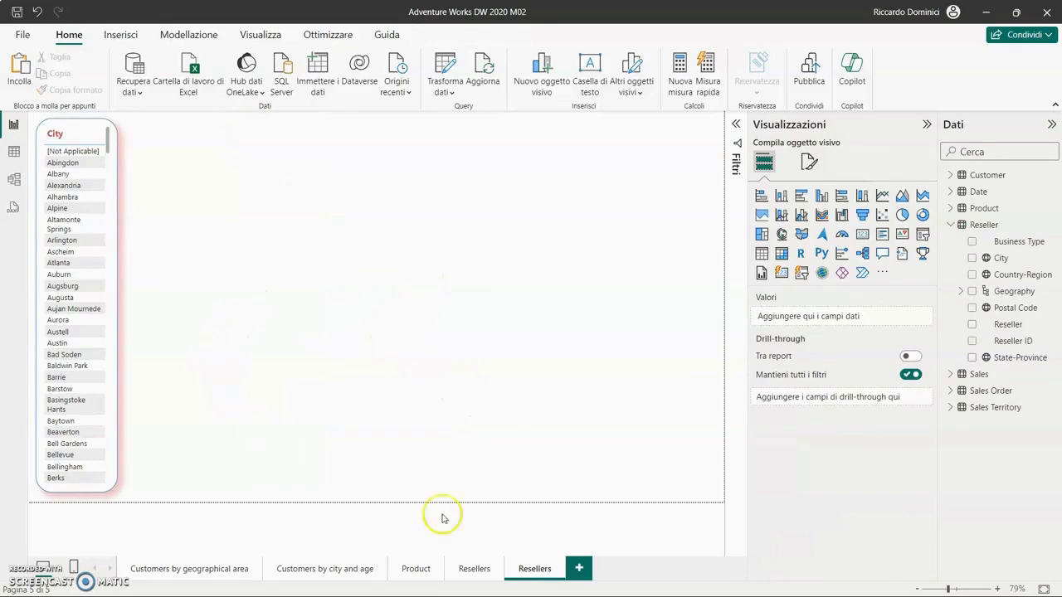
click(470, 578)
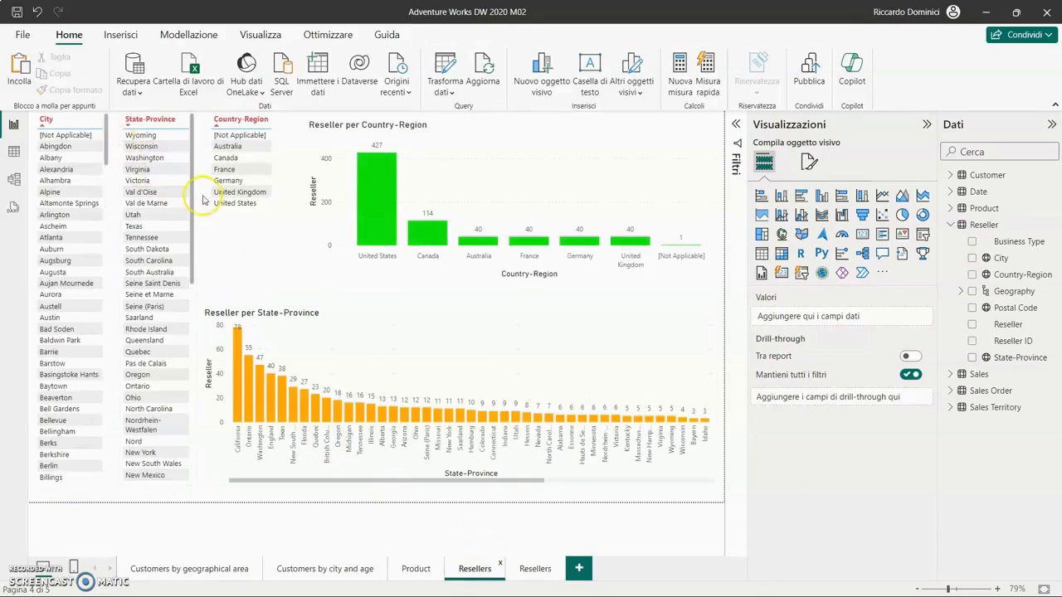
click(535, 569)
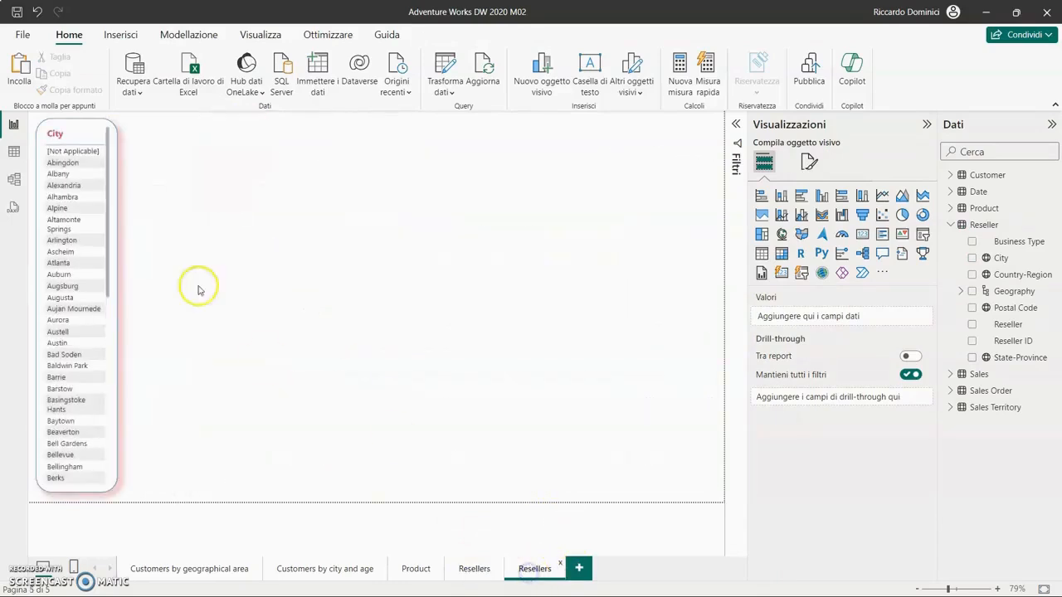
- Duplicate the formatted City table and shift the copy horizontally until it sits just right of the original
click(117, 207)
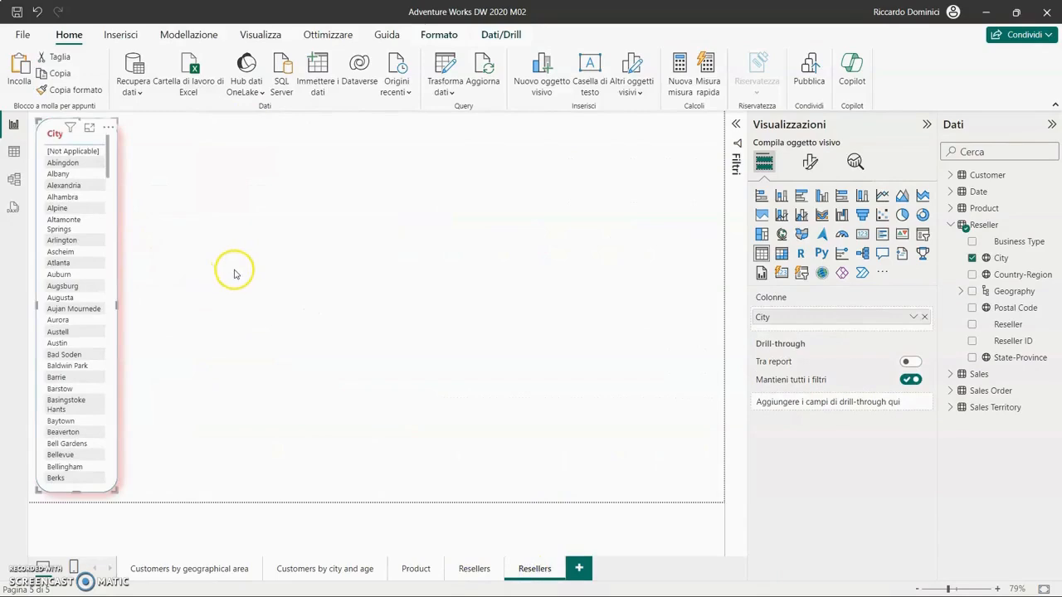
key(ctrl+v)
key(Right)
key(Right)
key(Right)
key(Right)
key(Right)
key(Right)
key(Right)
key(Right)
key(Right)
key(Right)
key(Right)
key(Right)
key(Right)
key(Right)
key(Right)
key(Right)
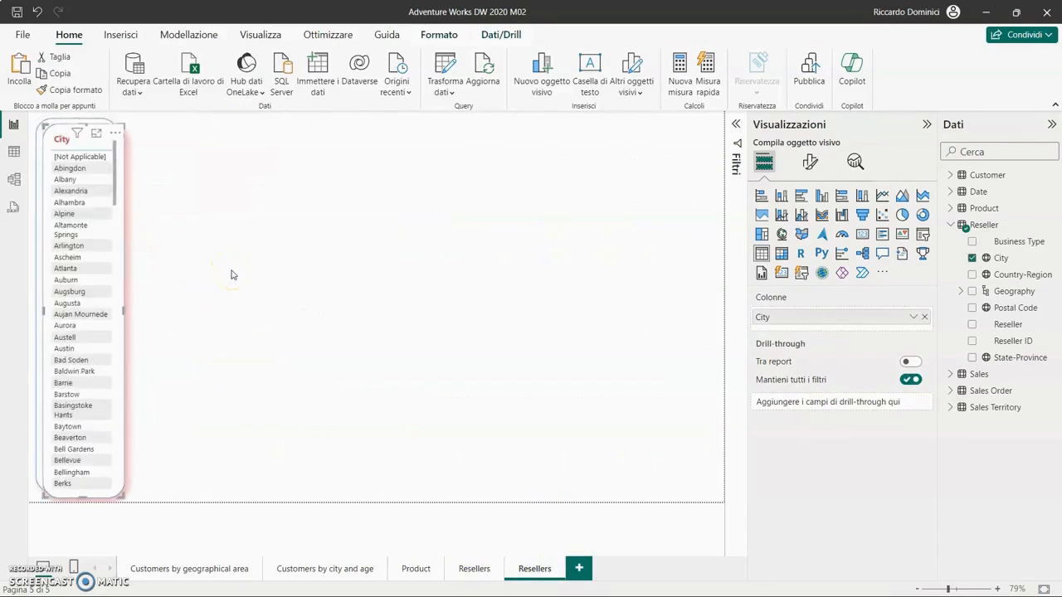
key(Right)
key(Right)
key(Right)
key(Right)
key(Right)
key(Right)
key(Right)
key(Right)
key(Right)
key(Right)
key(Right)
key(Right)
key(Right)
key(Right)
key(Right)
key(Right)
key(Right)
key(Right)
key(Right)
key(Right)
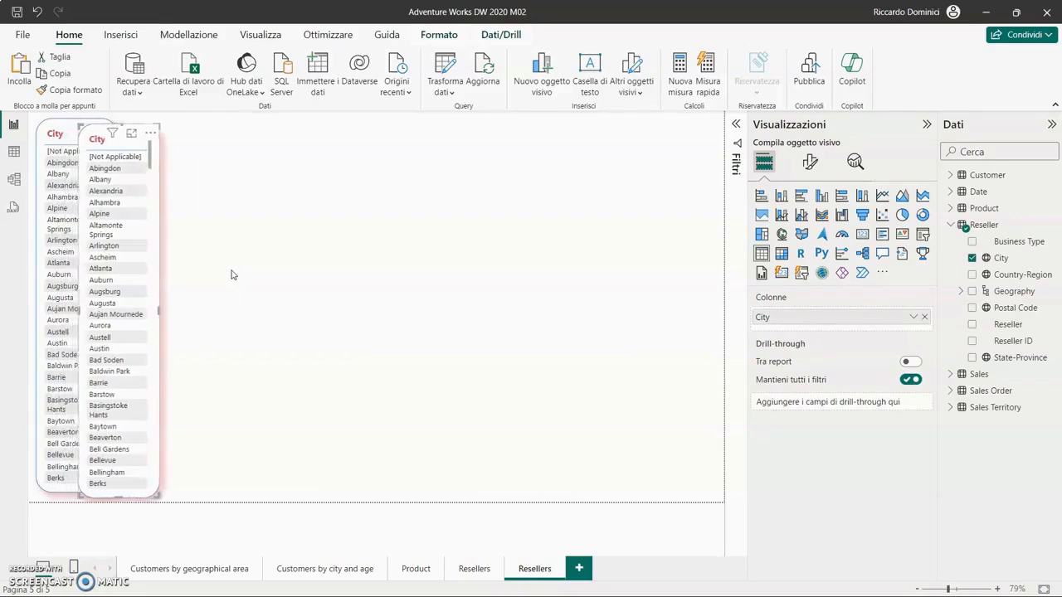
key(Right)
key(Right)
key(Right)
key(Right)
key(Right)
key(Right)
key(Right)
key(Right)
key(Right)
key(Right)
key(Right)
key(Right)
key(Right)
key(Right)
key(Right)
key(Right)
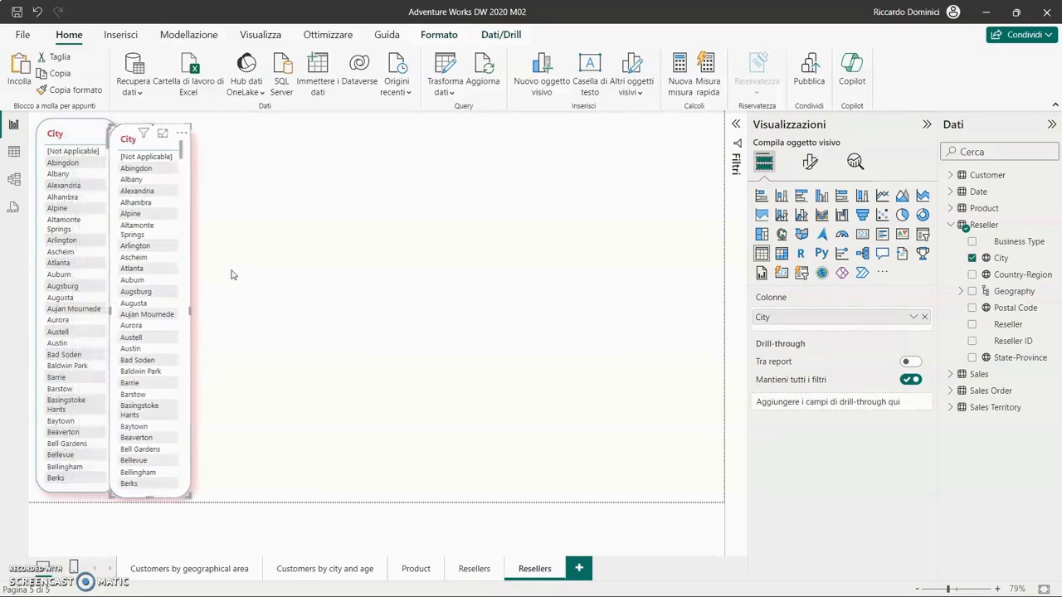
key(Right)
key(Right)
key(Right)
key(Right)
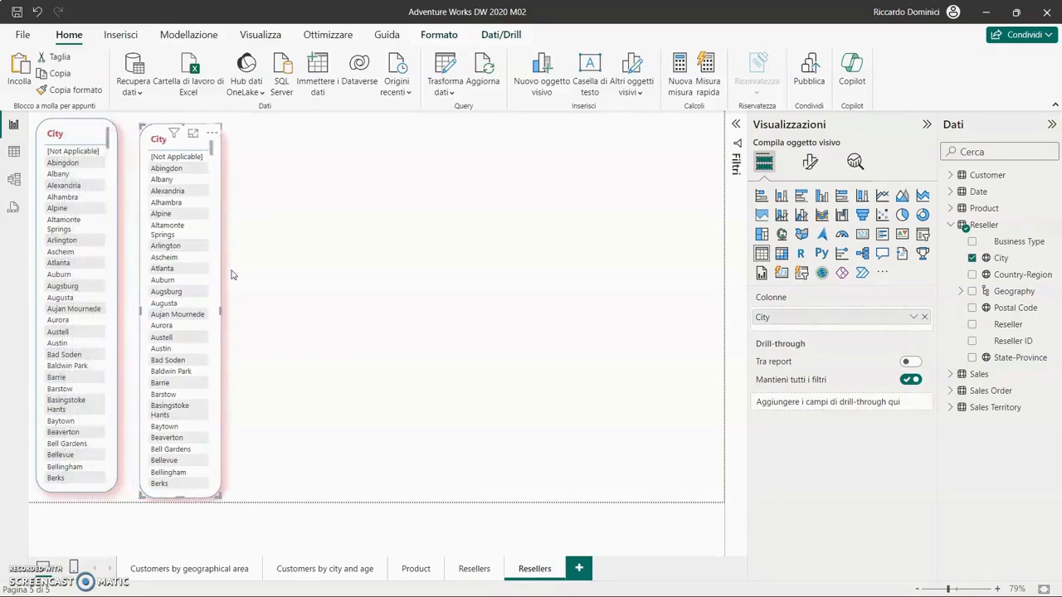
- Align the copied City table's top edge with the original and nudge it closer to leave a narrow gap
key(Up)
key(Up)
key(Up)
key(Up)
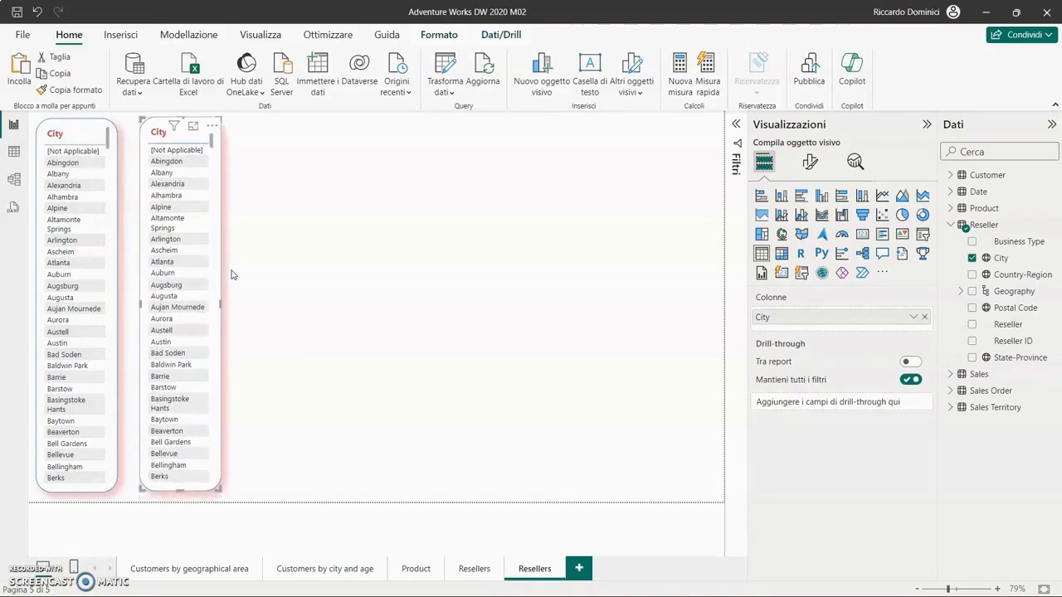
key(Down)
key(Left)
key(Left)
key(Left)
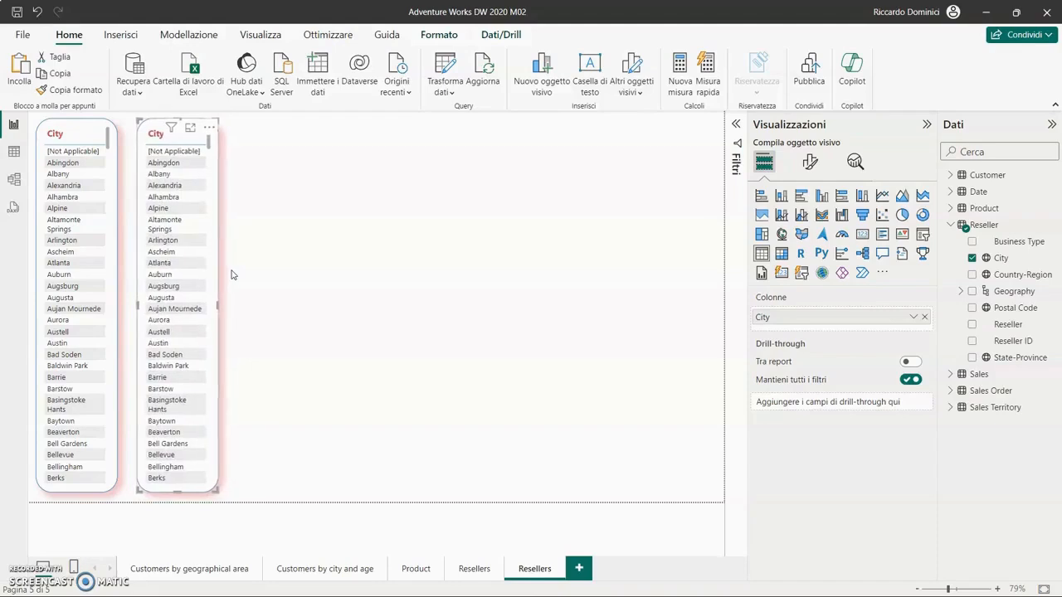
key(Left)
key(Left)
key(Left)
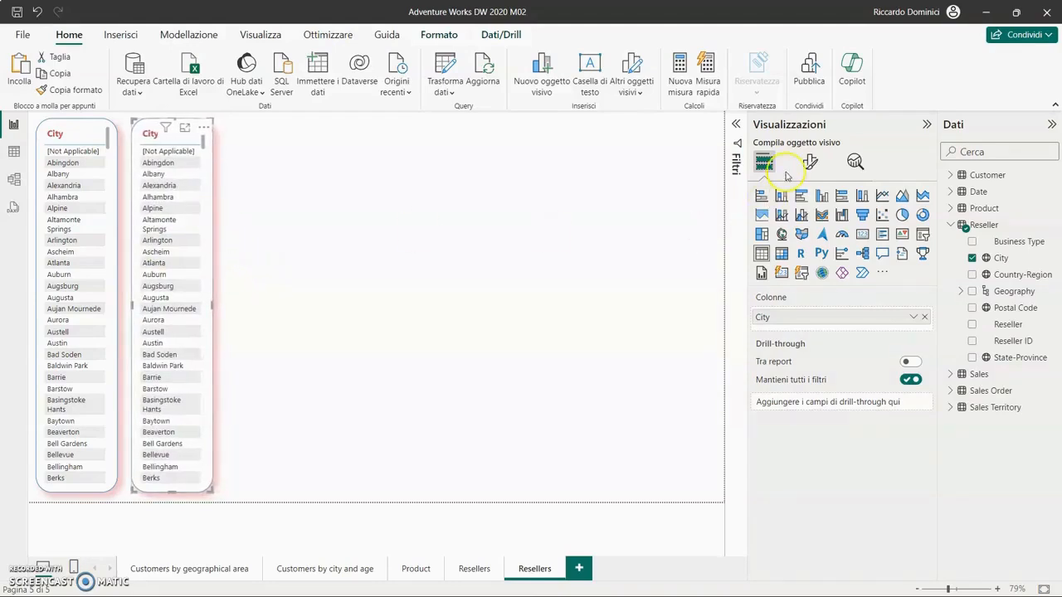
click(613, 365)
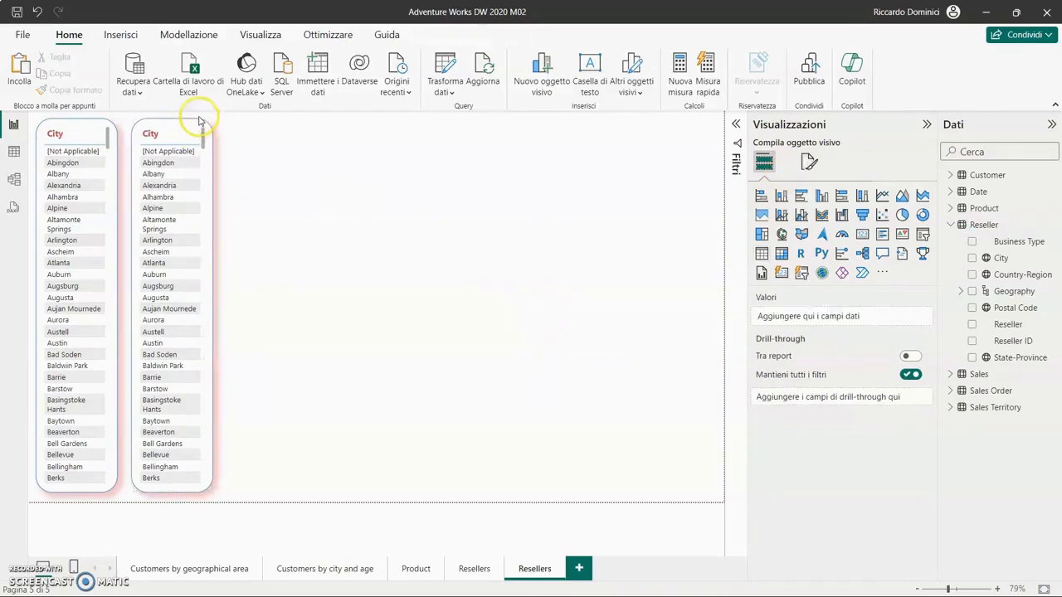
- Replace the City field of the copied table with State-Province and widen the table so its header fits on one line
click(138, 123)
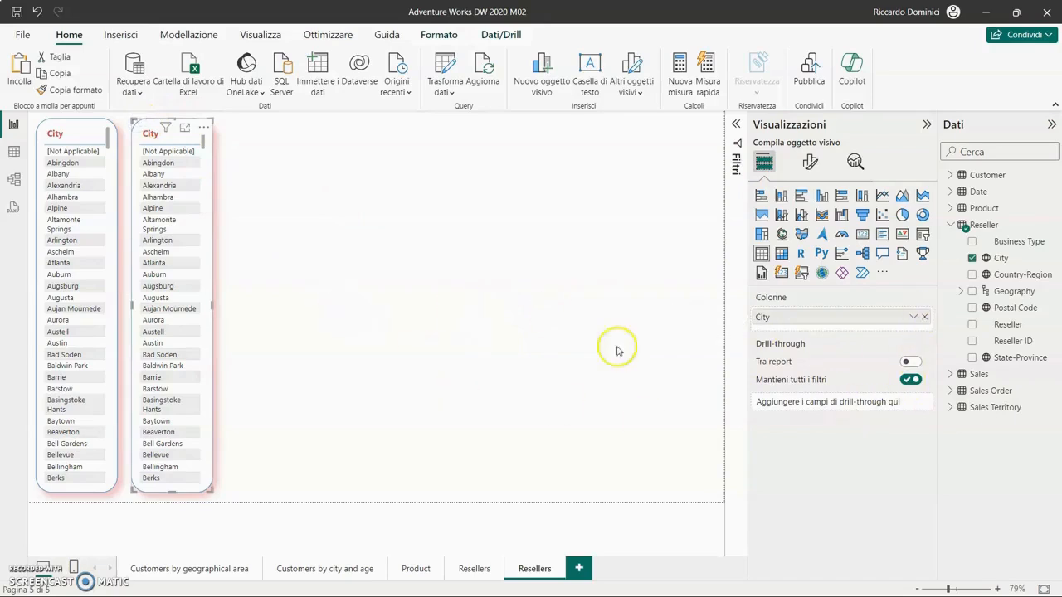
drag(962, 357, 991, 398)
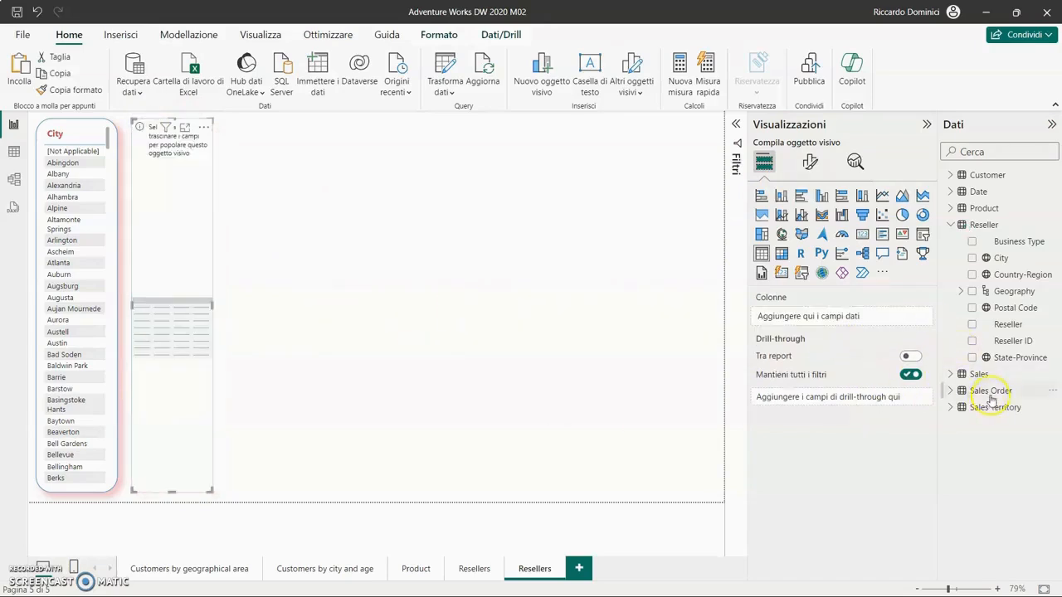
drag(1009, 363, 775, 317)
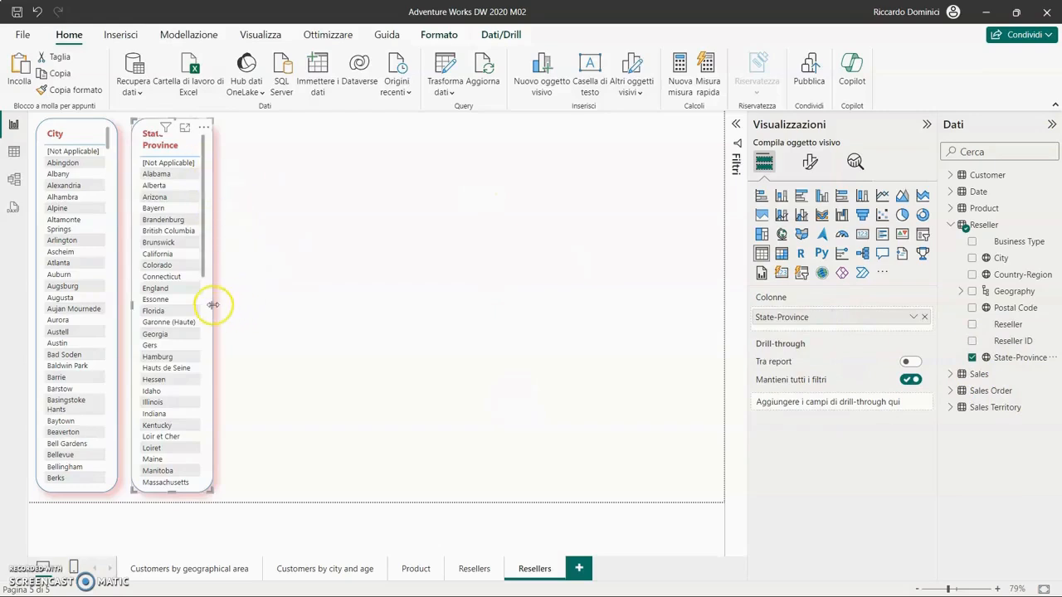
drag(213, 306, 235, 305)
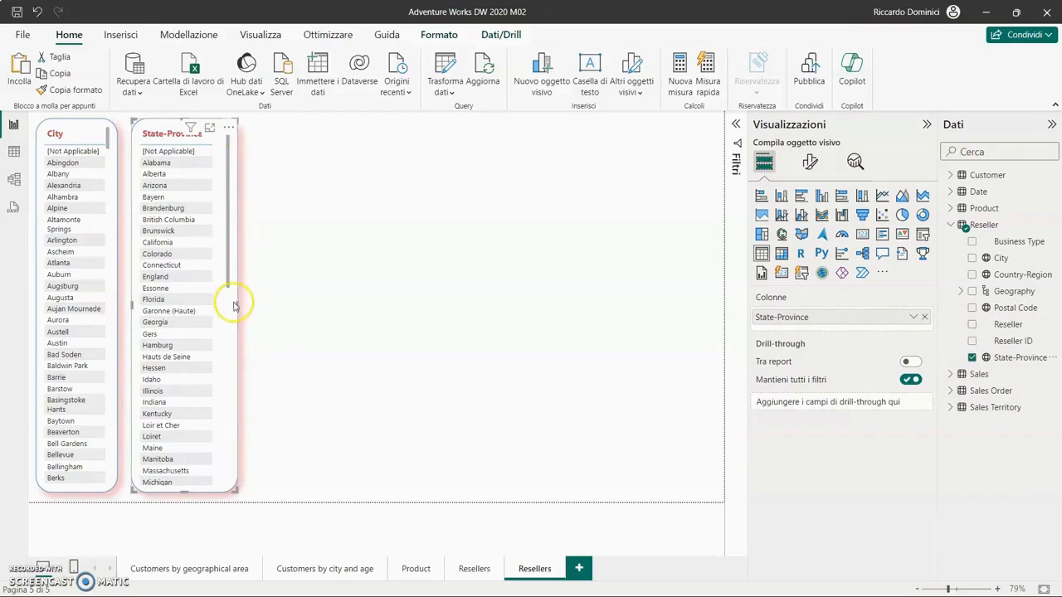
mouse_move(241, 304)
mouse_down()
mouse_move(253, 306)
mouse_move(236, 299)
mouse_up()
- Turn a copy of the State-Province table into a shorter table listing Country-Region
click(308, 288)
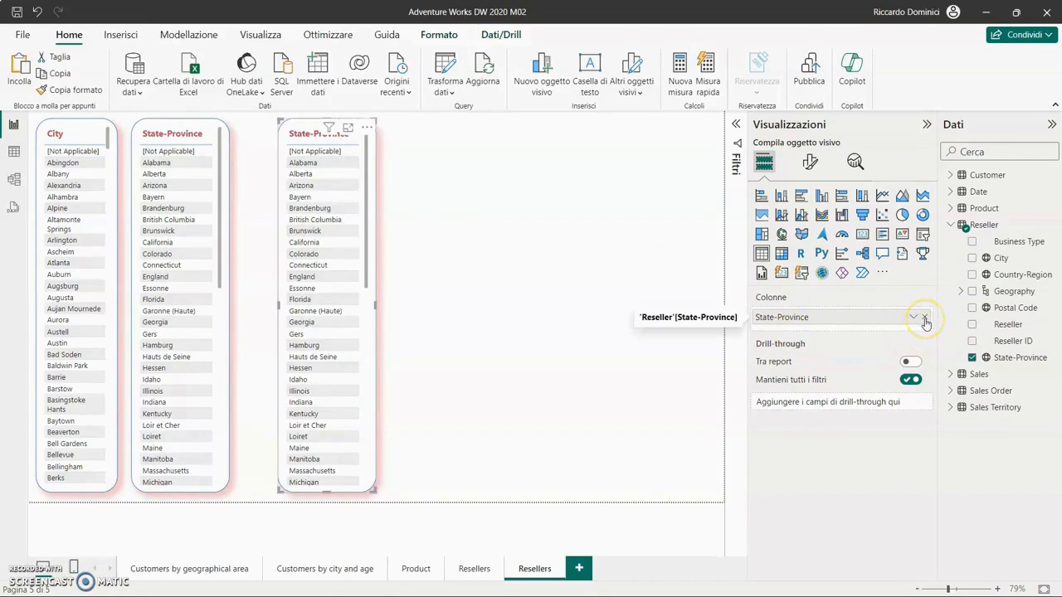
click(924, 320)
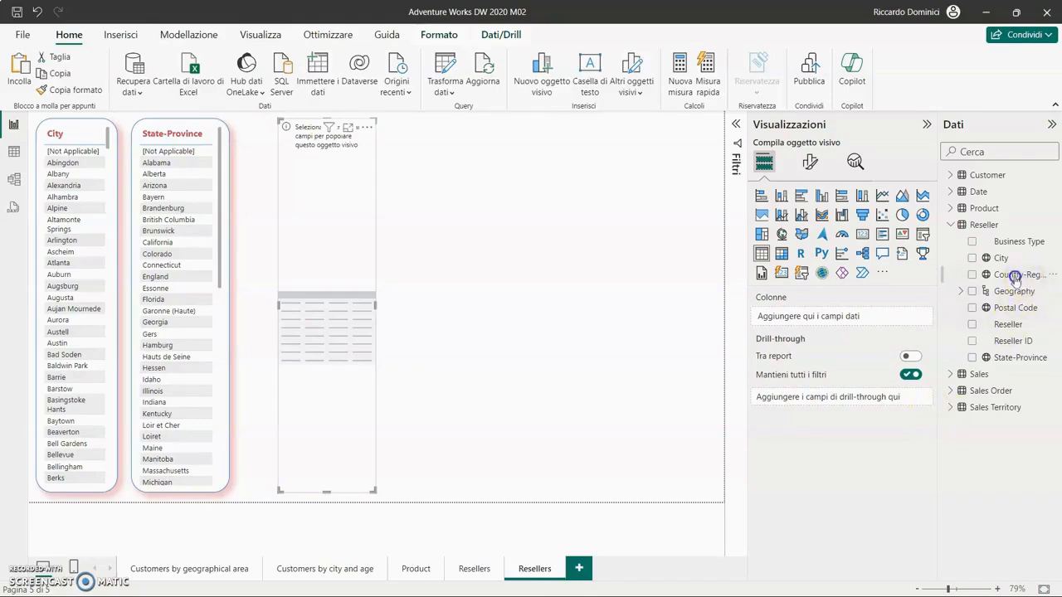
drag(1013, 278, 797, 317)
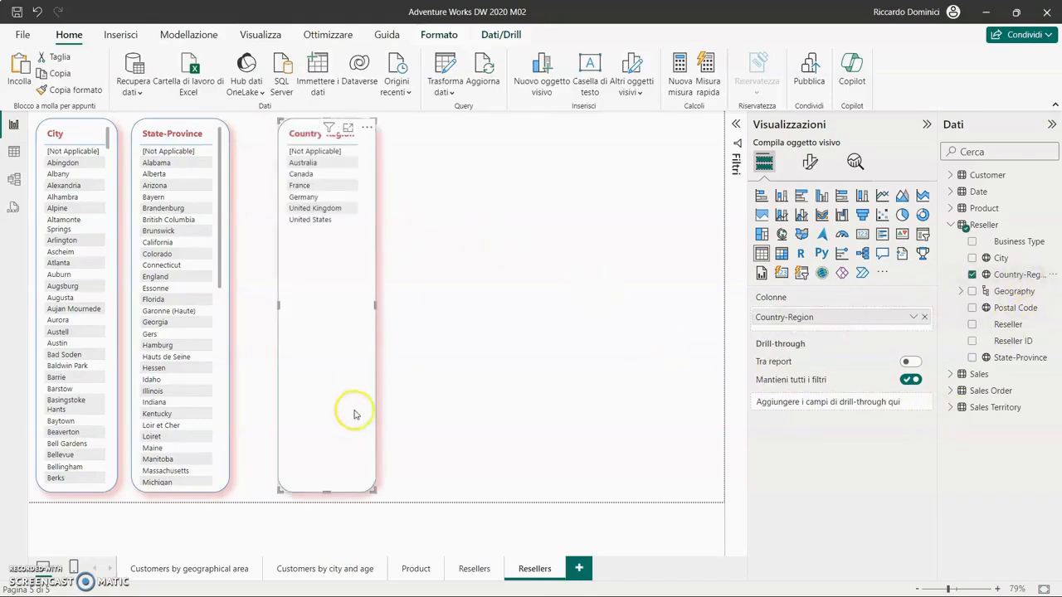
drag(327, 486, 328, 240)
- Copy the Country-Region table from the original Resellers page onto the new page and place it in the empty area as a size reference
click(467, 569)
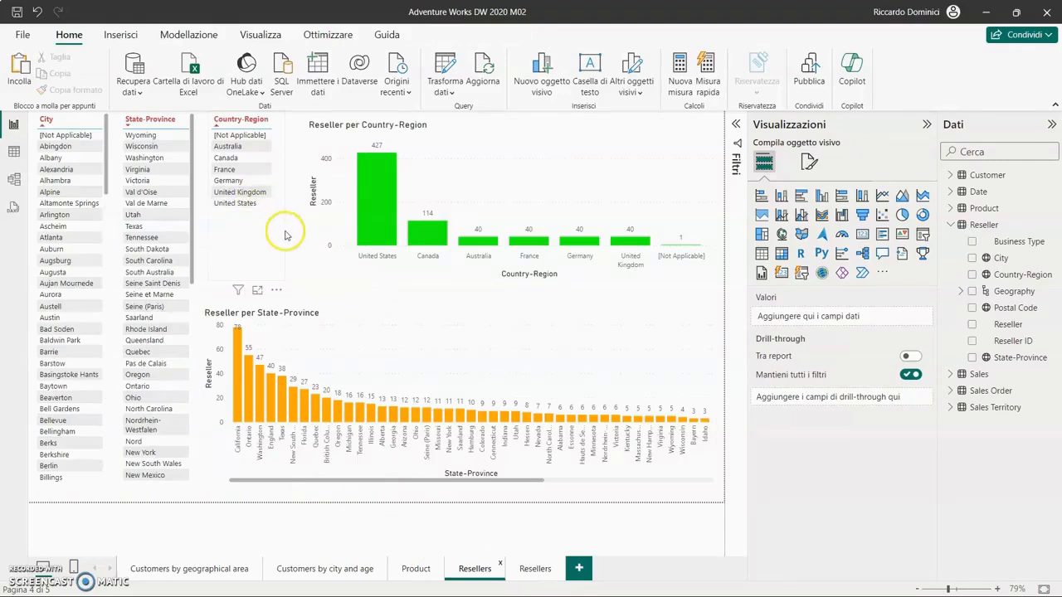
click(286, 235)
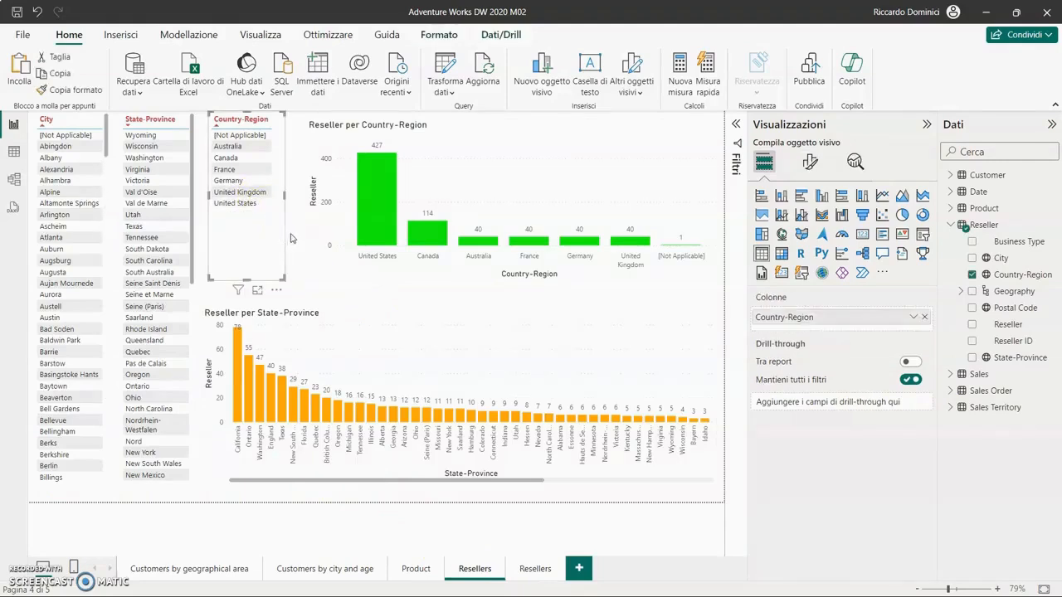
click(529, 564)
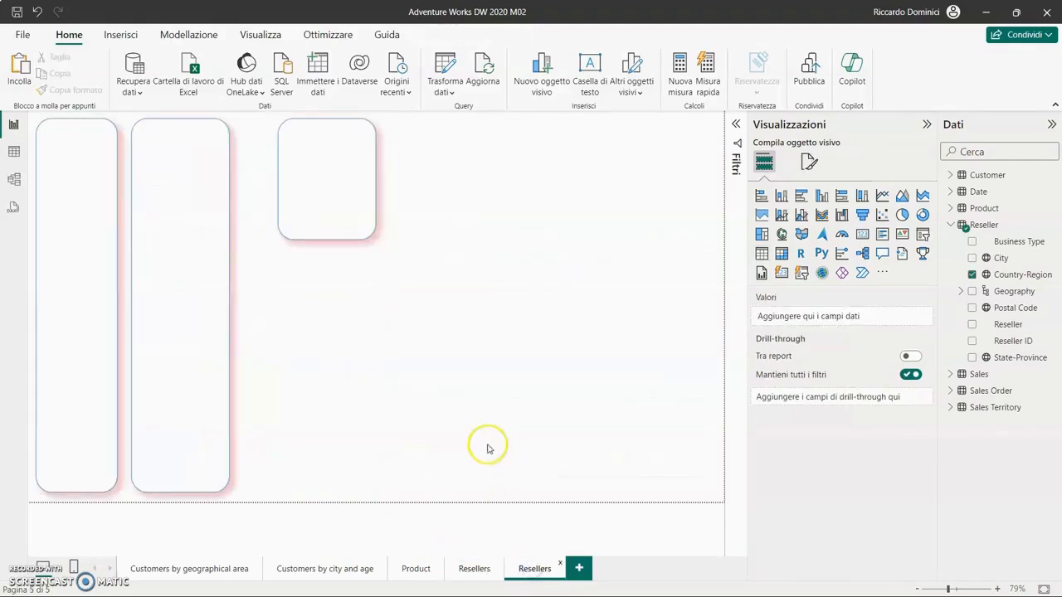
key(ctrl+v)
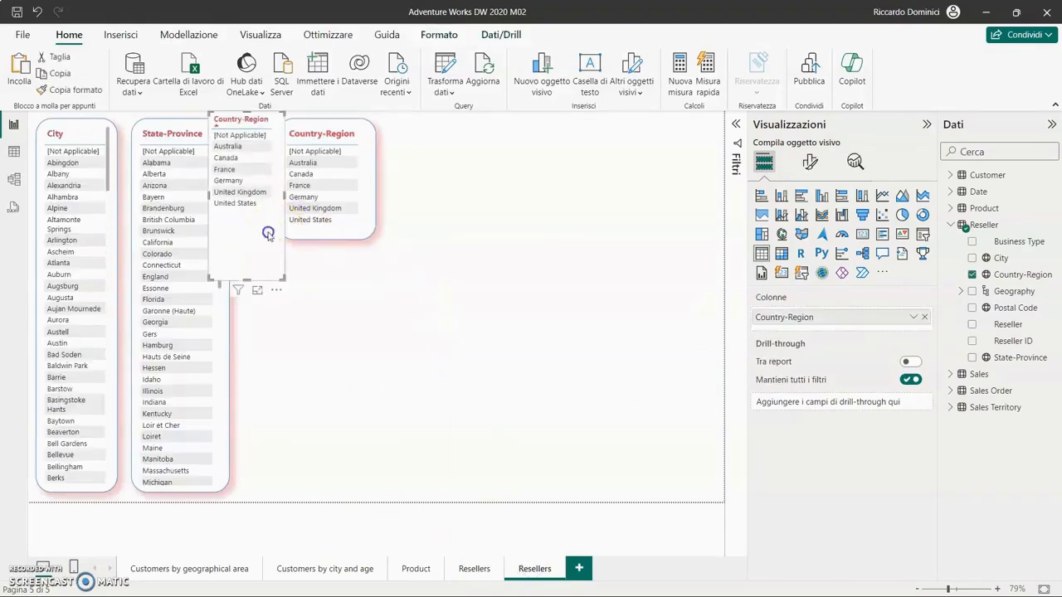
drag(265, 233, 513, 290)
- Resize the formatted Country-Region table to match the reference copy and place it beside the State-Province table, aligned at the top
drag(367, 158, 536, 230)
drag(503, 184, 503, 168)
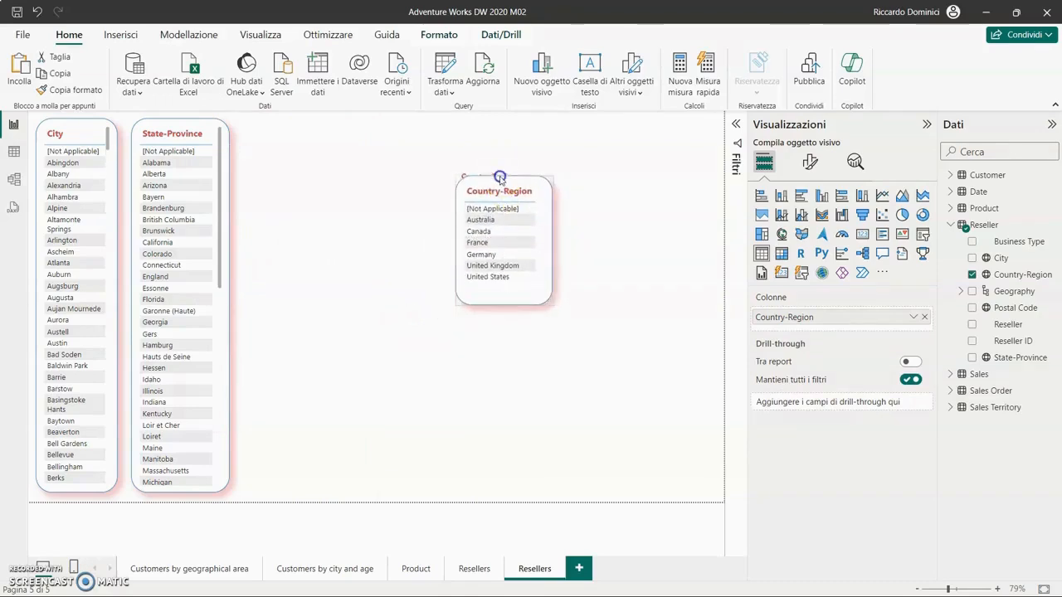
drag(454, 235, 455, 233)
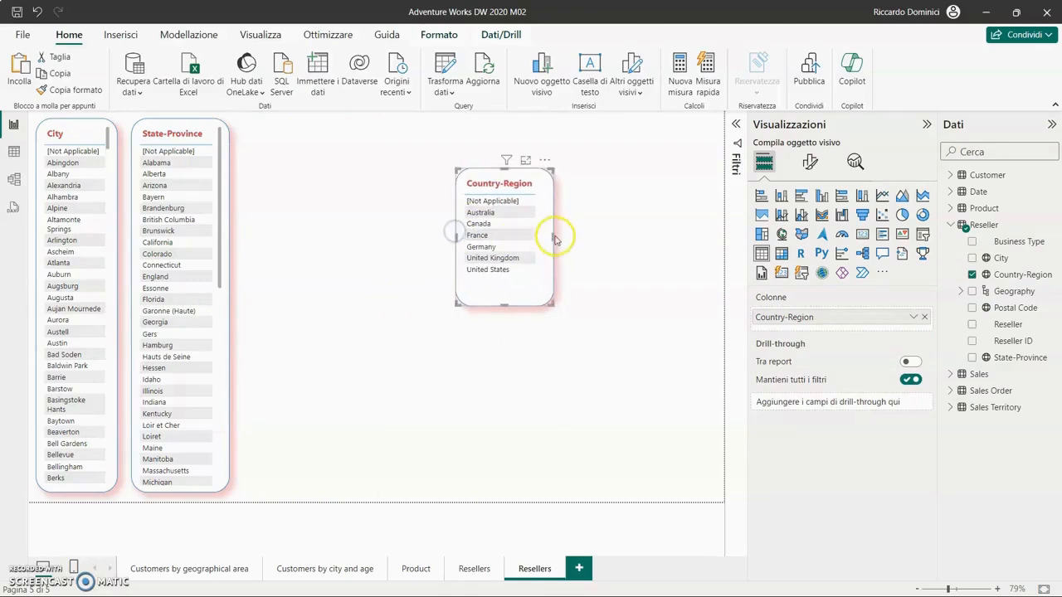
drag(552, 236, 532, 235)
drag(501, 305, 494, 337)
drag(456, 185, 243, 134)
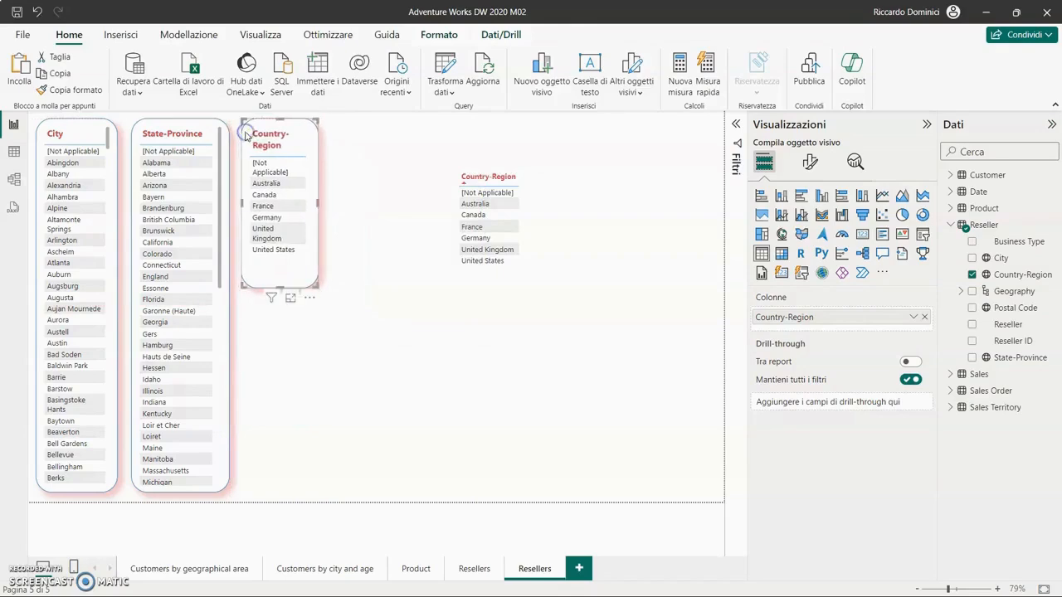
- Delete the unformatted reference Country-Region table
click(375, 225)
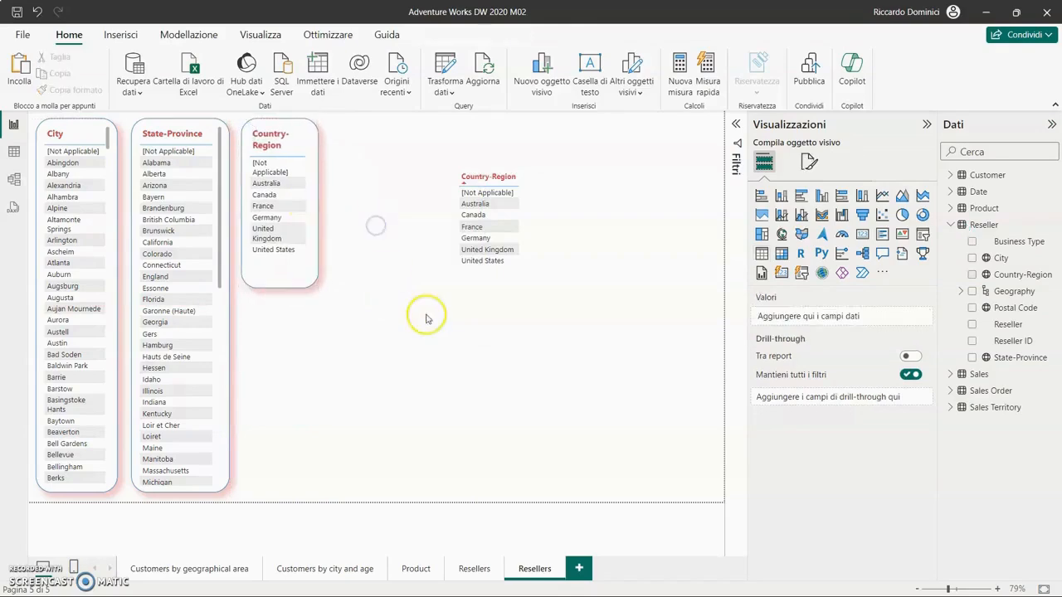
click(462, 168)
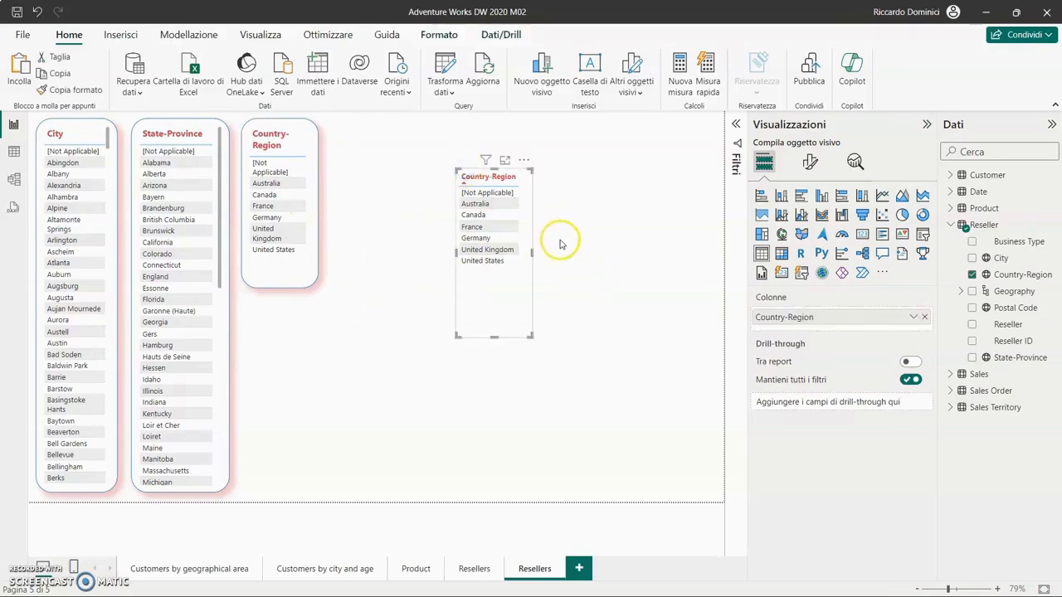
key(Delete)
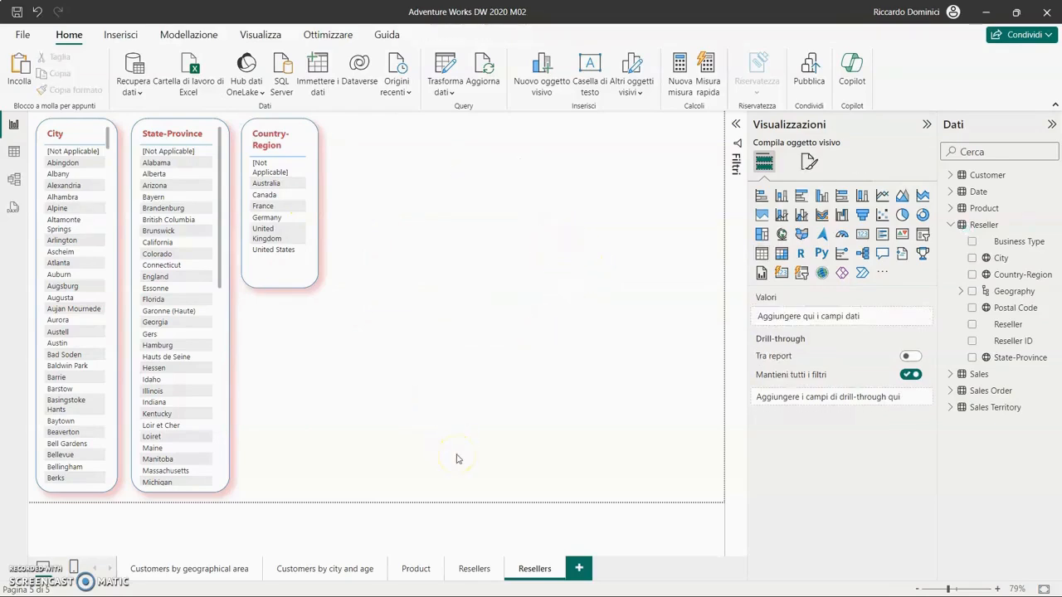
- Copy the Reseller per Country-Region chart from the original Resellers page and place it in the lower part of the new page
click(474, 570)
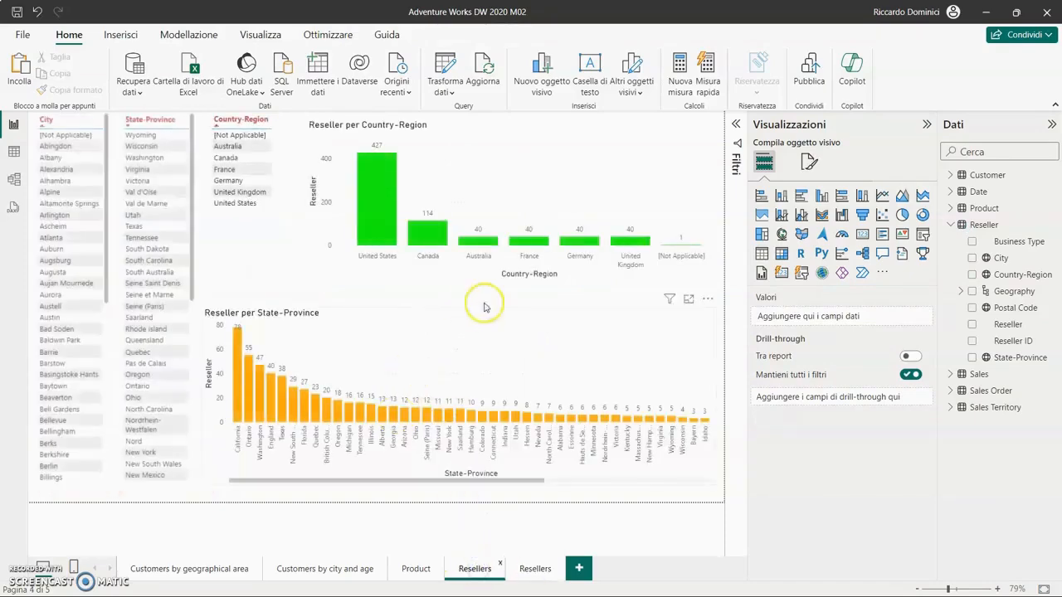
click(477, 124)
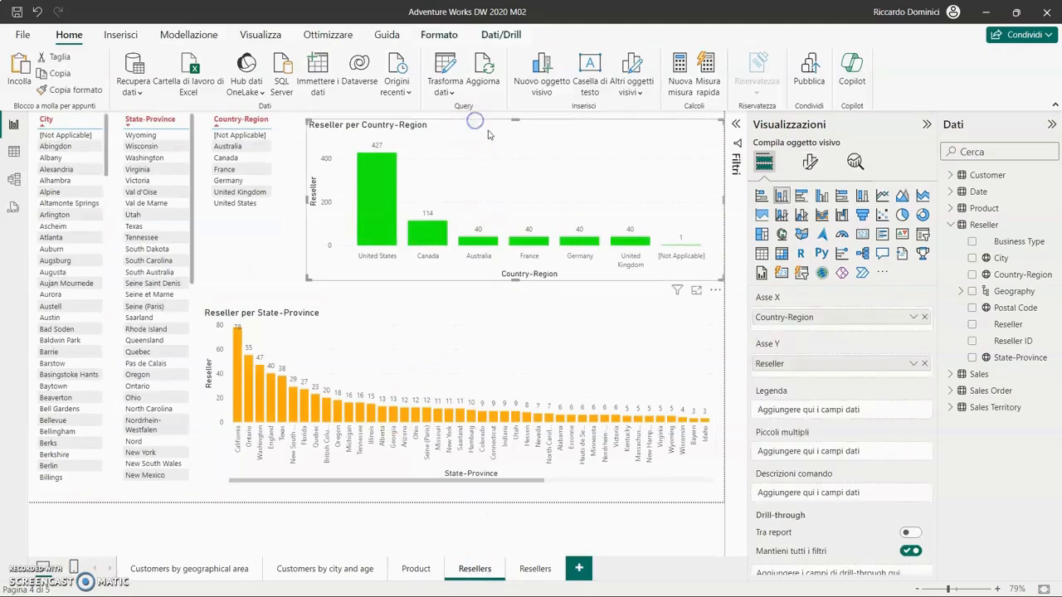
click(535, 568)
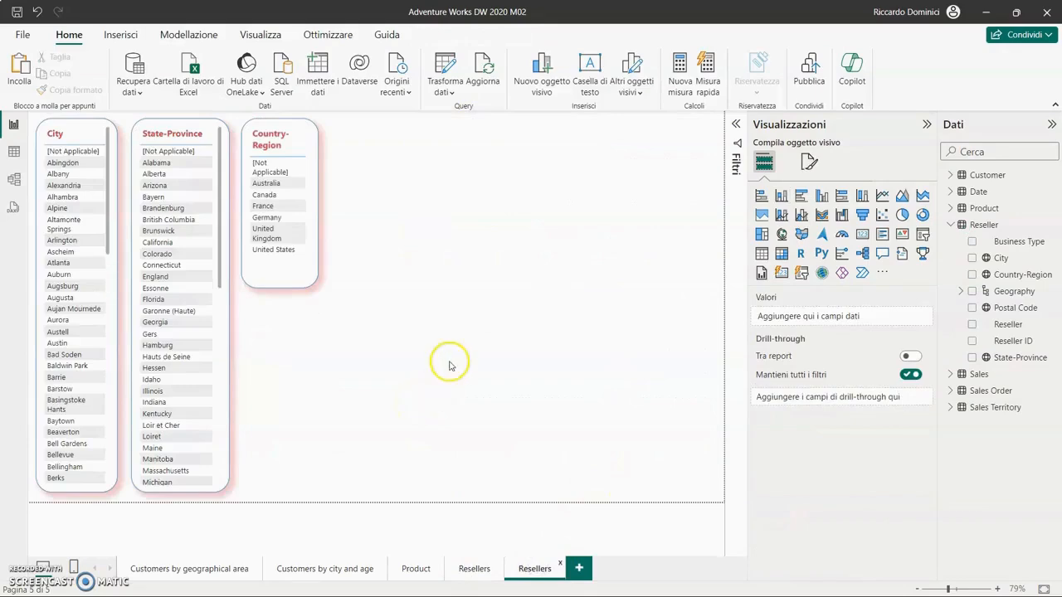
key(ctrl+v)
drag(456, 277, 419, 482)
- Add an empty stacked column chart above the copied chart, beside the Country-Region table and aligned with its top
click(498, 207)
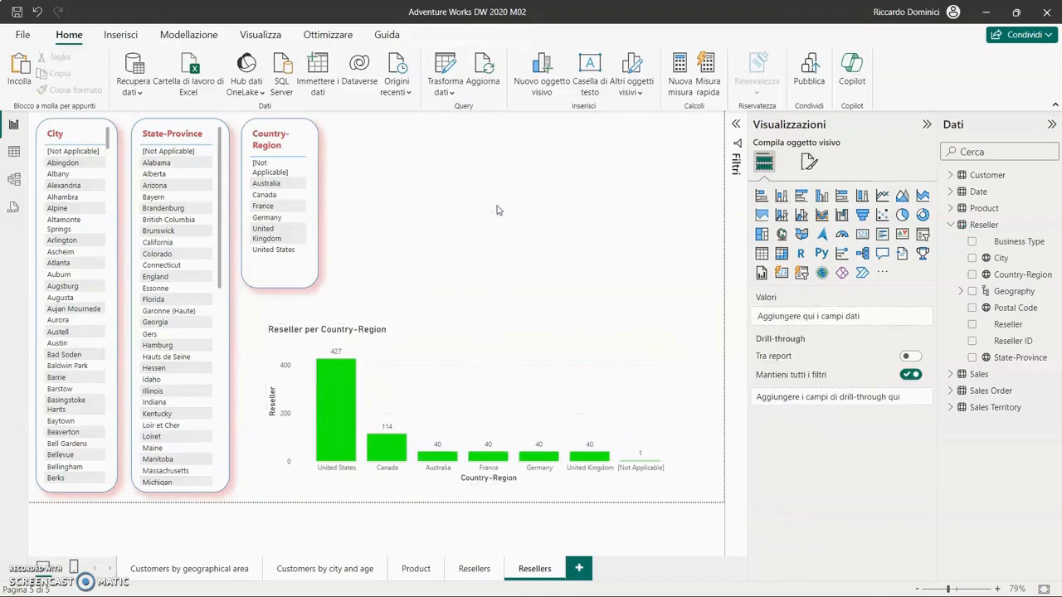
click(780, 196)
drag(589, 153, 649, 185)
key(Right)
key(Right)
key(Right)
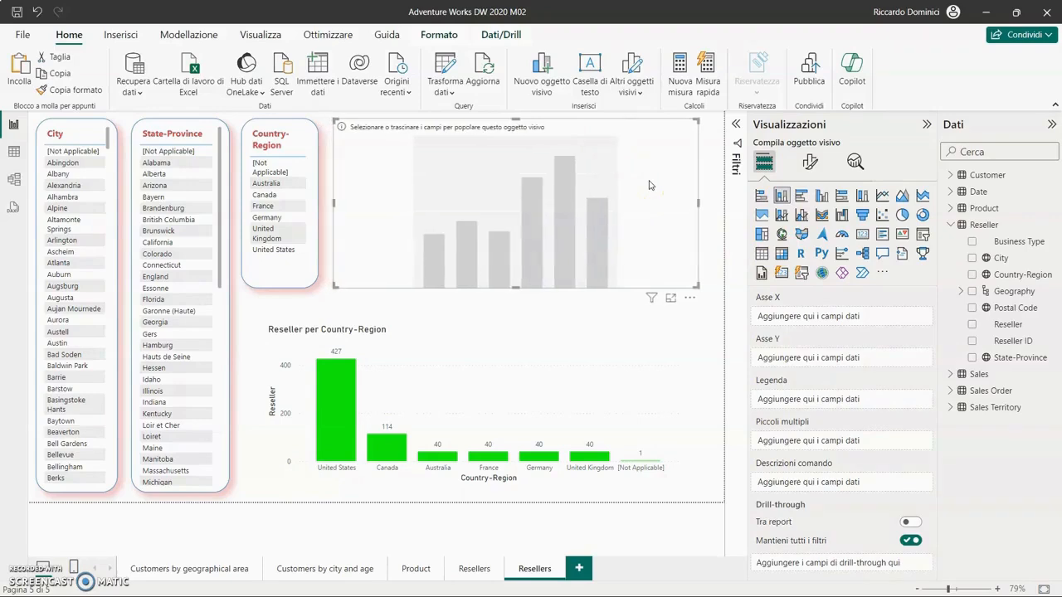
- Assign Country-Region to the X axis and the count of Reseller to the Y axis of the empty stacked column chart
click(648, 357)
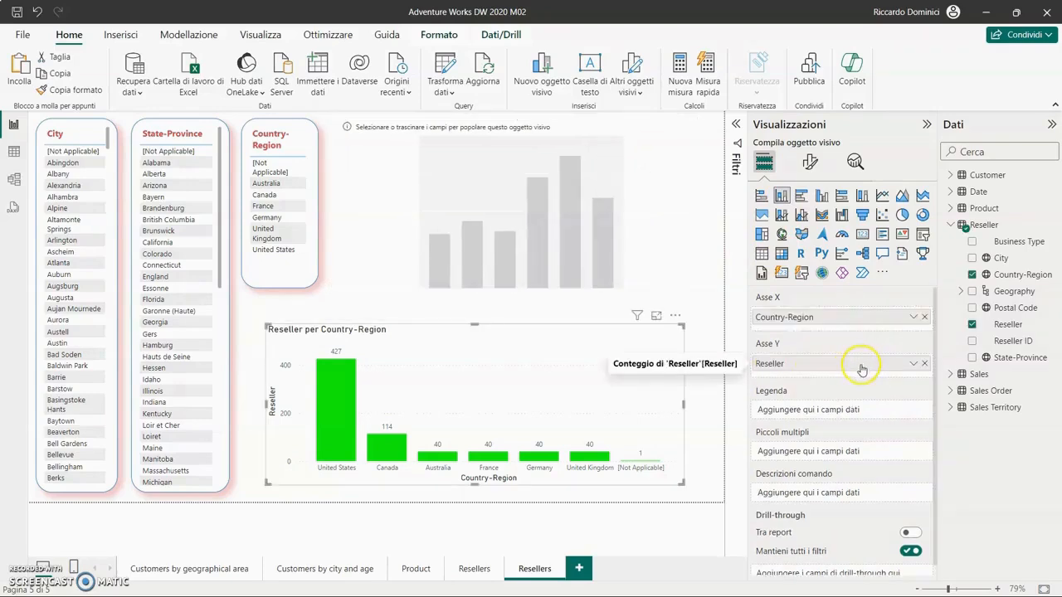
click(664, 149)
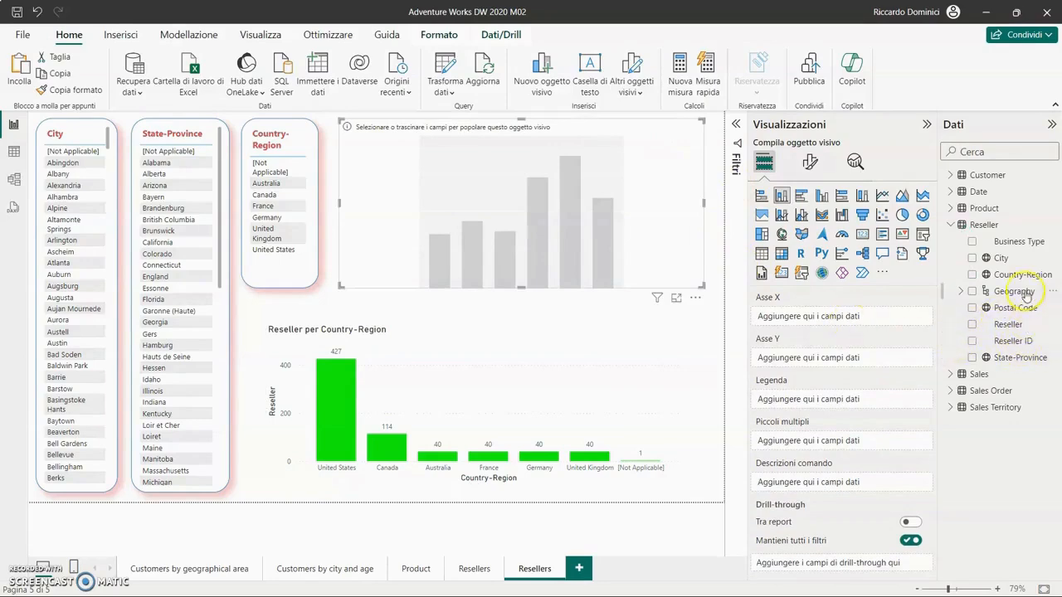
drag(1022, 274, 834, 316)
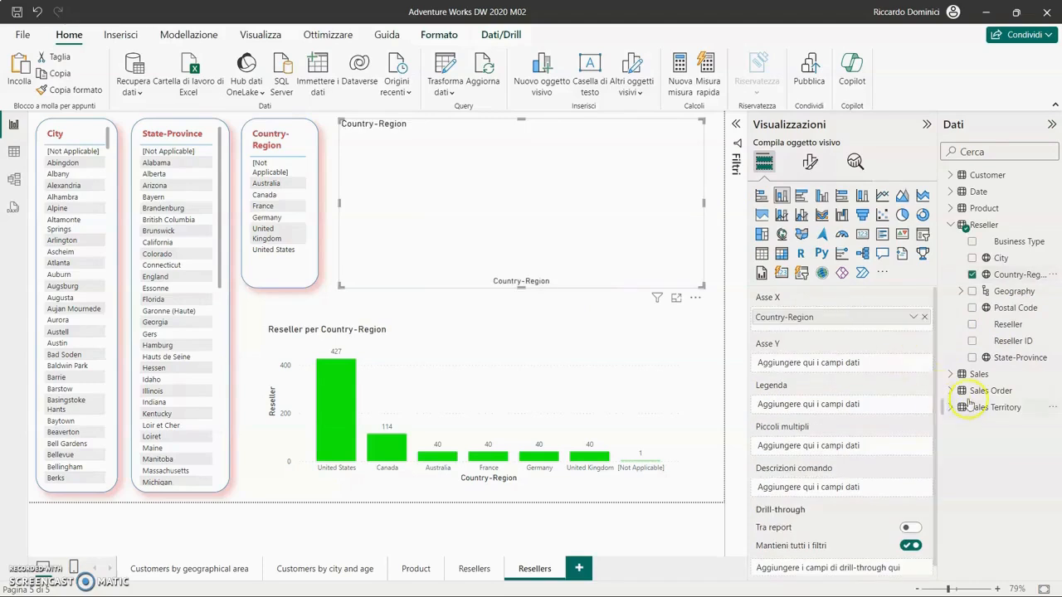
drag(1012, 331, 788, 365)
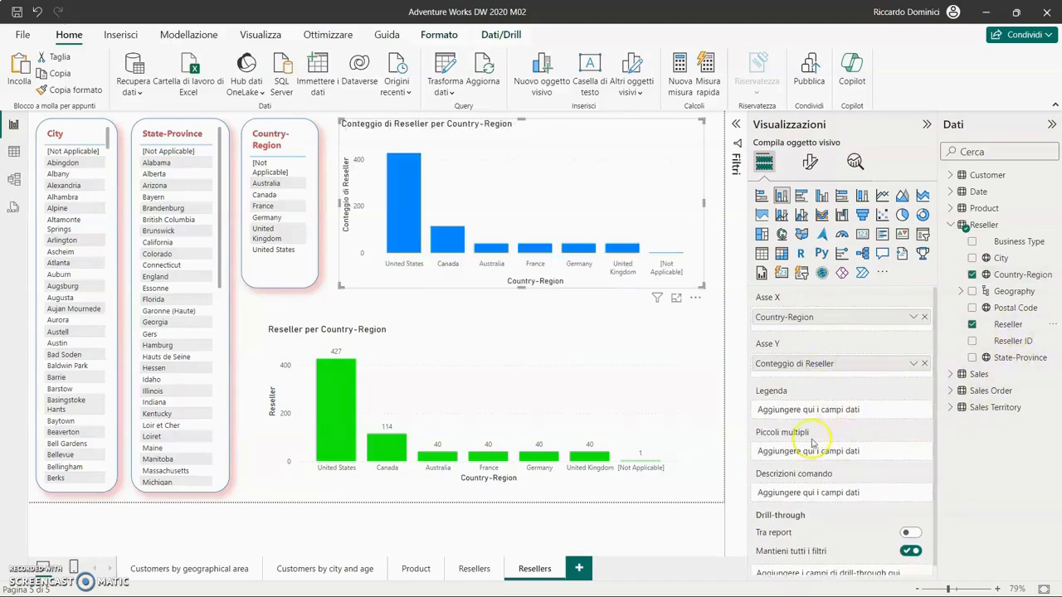
- Delete the copied green Reseller per Country-Region reference chart from the lower part of the page
click(516, 331)
key(Delete)
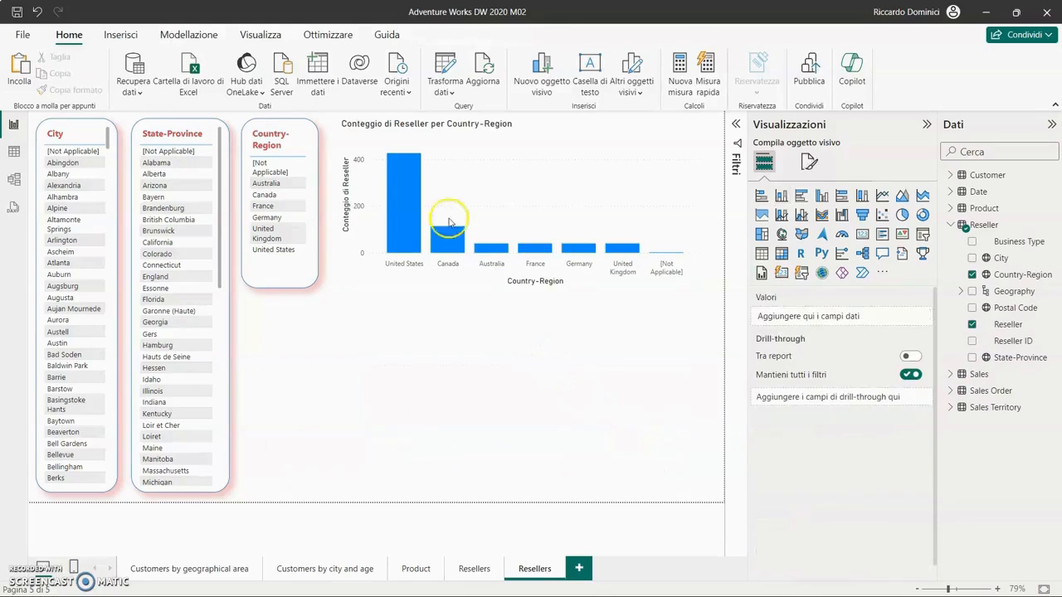
- Change the title text of the blue Country-Region column chart to "Rivenditori per regioni del mondo"
click(679, 259)
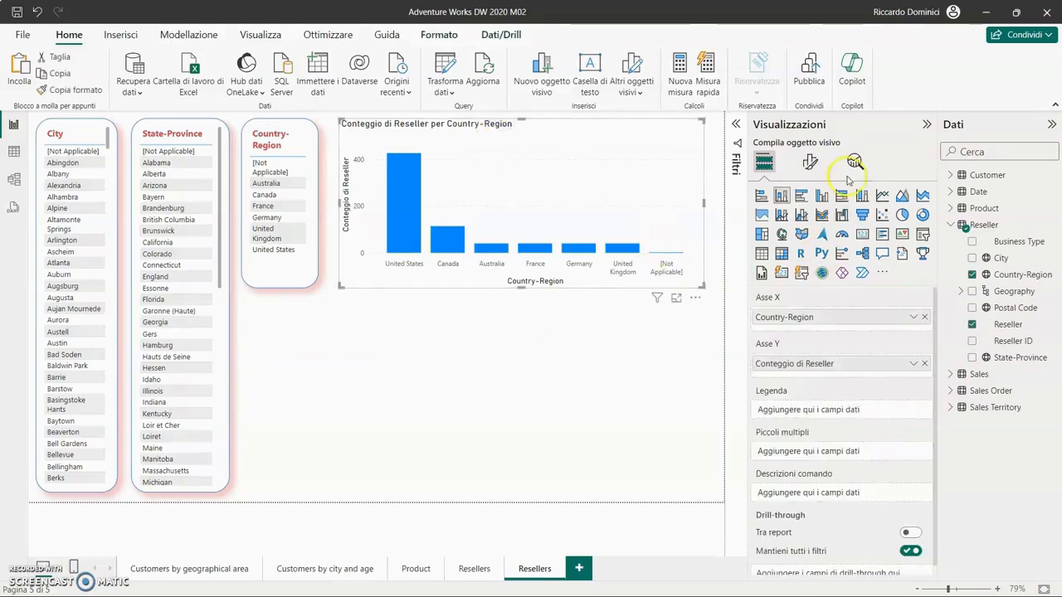
click(810, 164)
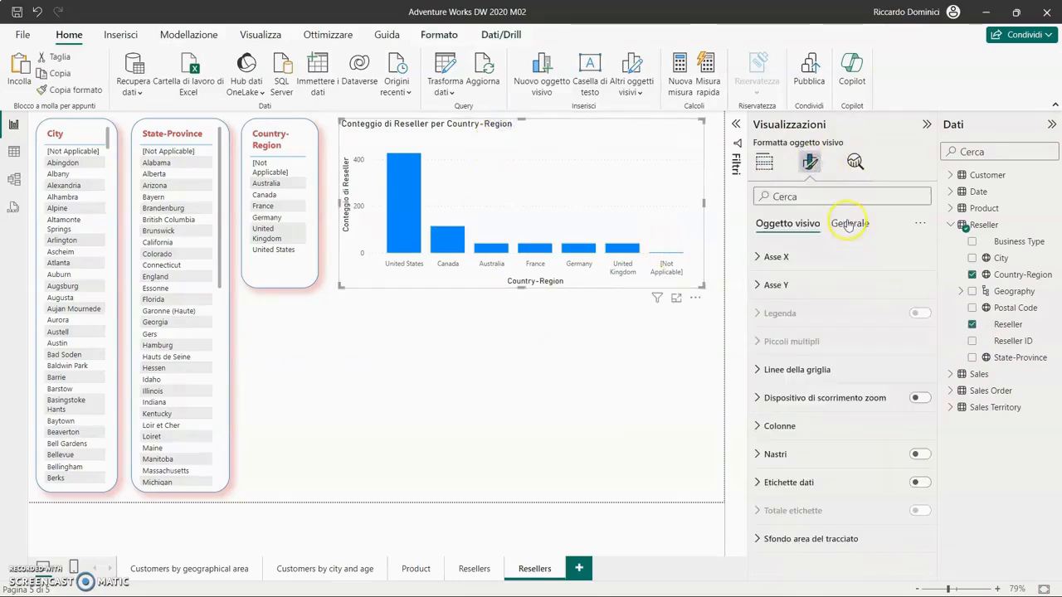
click(850, 224)
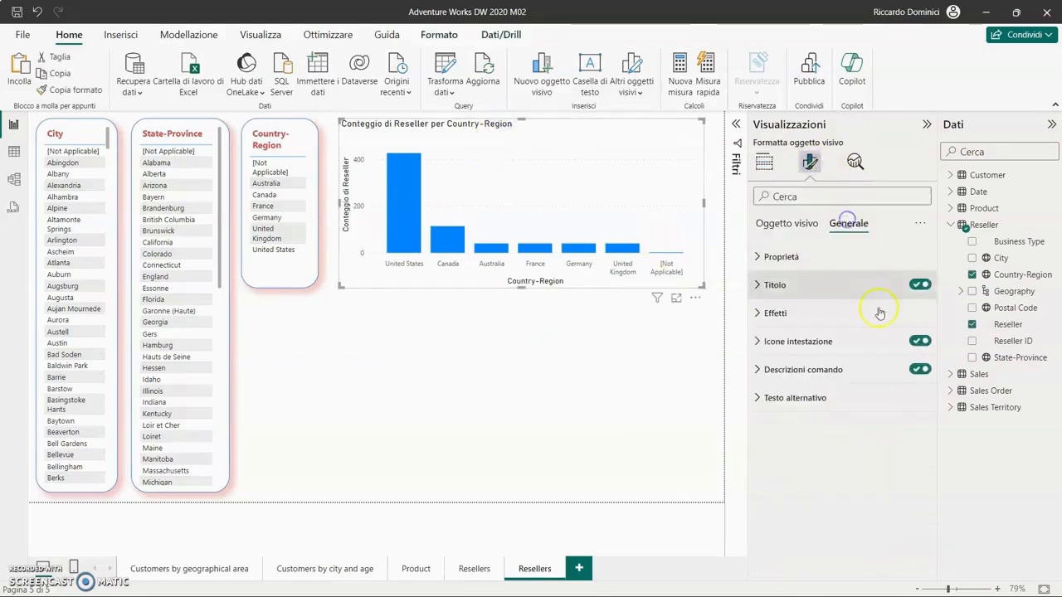
click(803, 291)
click(769, 355)
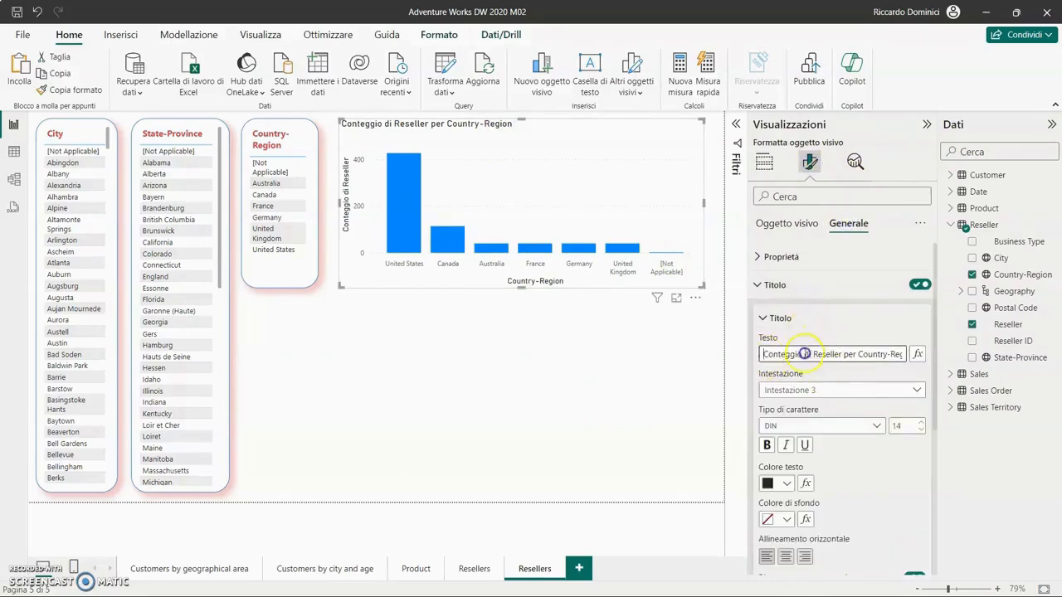
text(R)
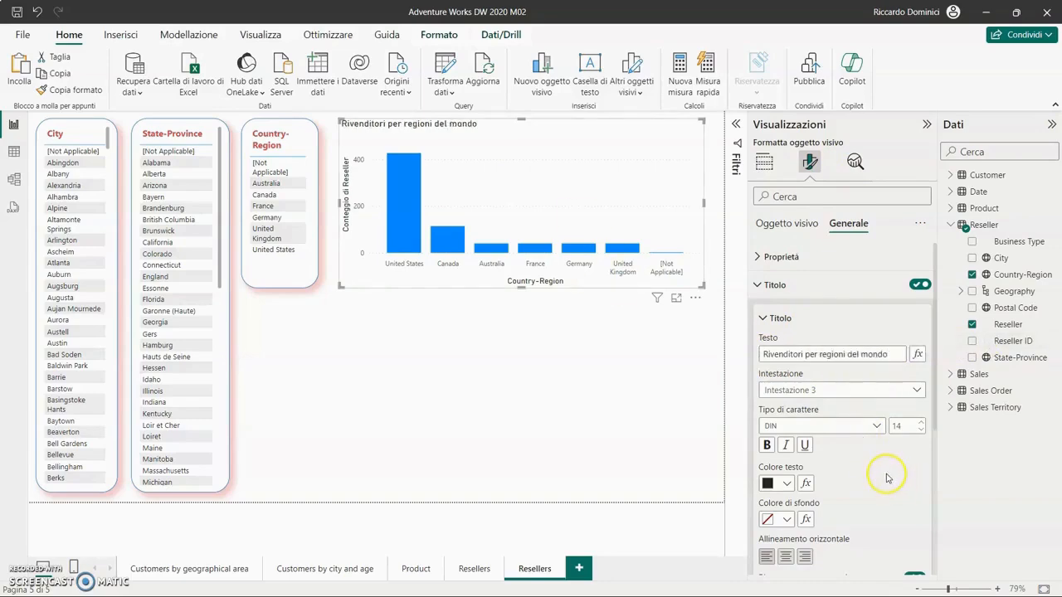
click(761, 287)
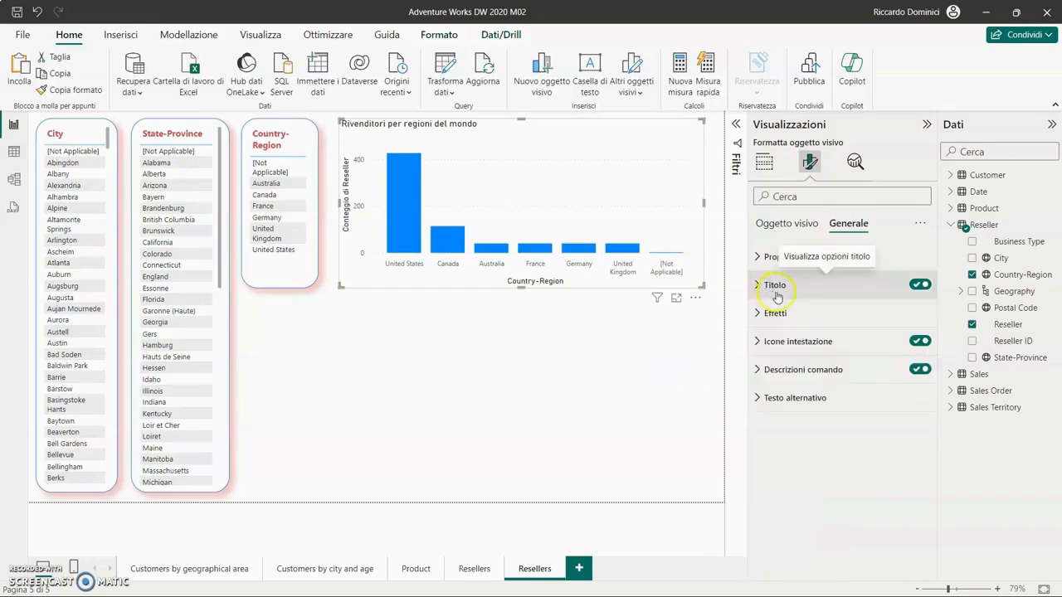
- Set the X-axis title of the Country-Region chart to "Regioni del mondo"
click(777, 224)
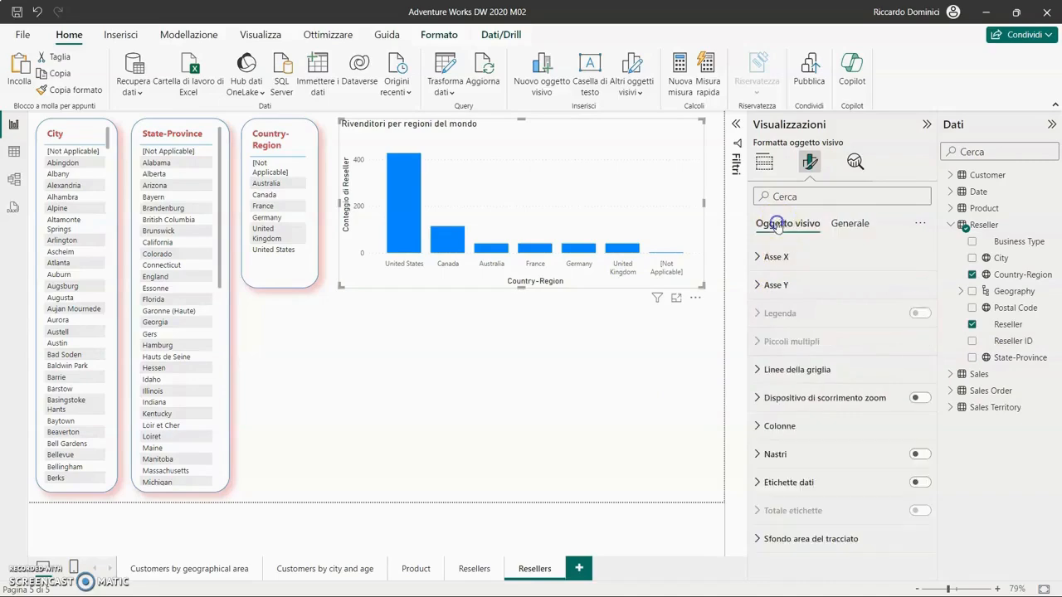
click(775, 257)
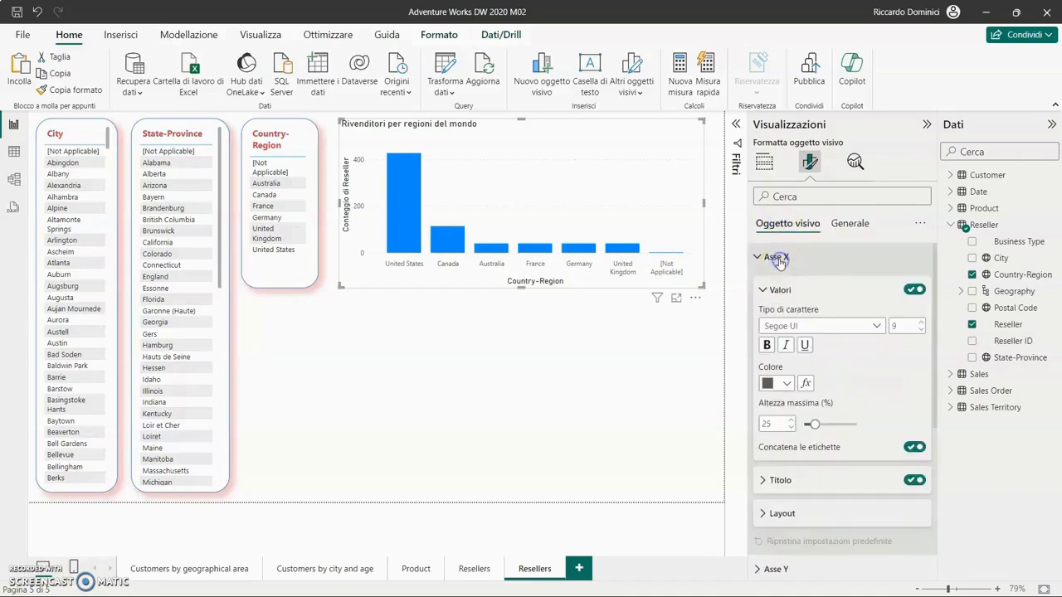
scroll(813, 390, down, 1)
click(830, 430)
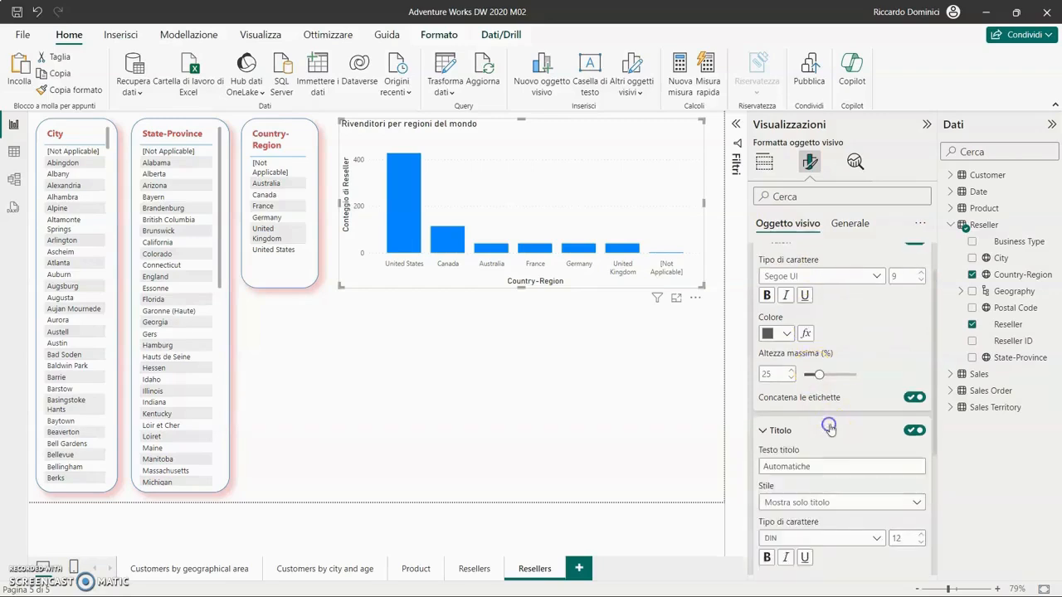
scroll(832, 406, down, 2)
click(824, 368)
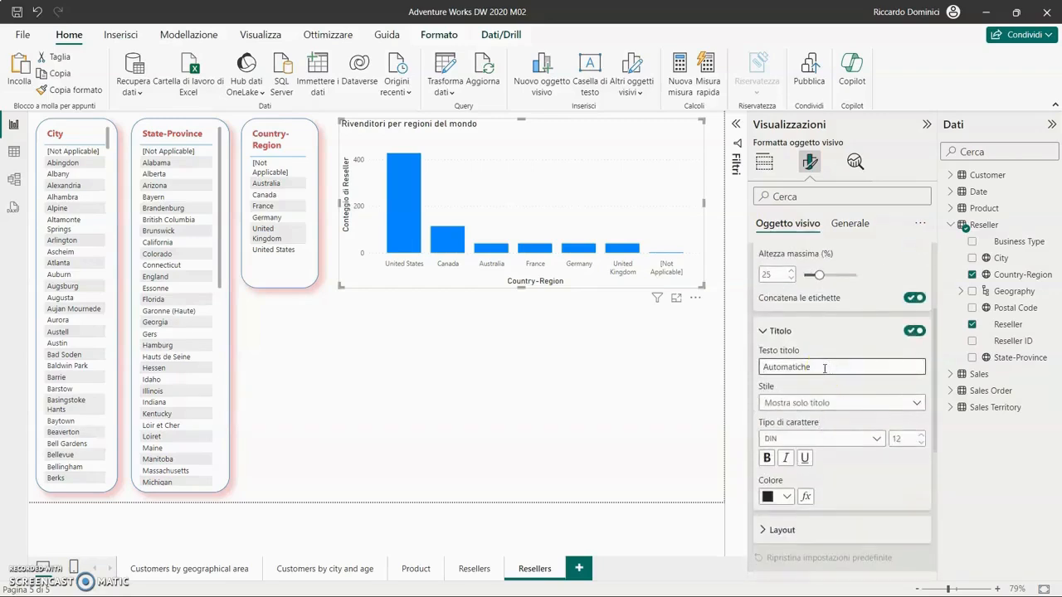
text(Regioni del mondo)
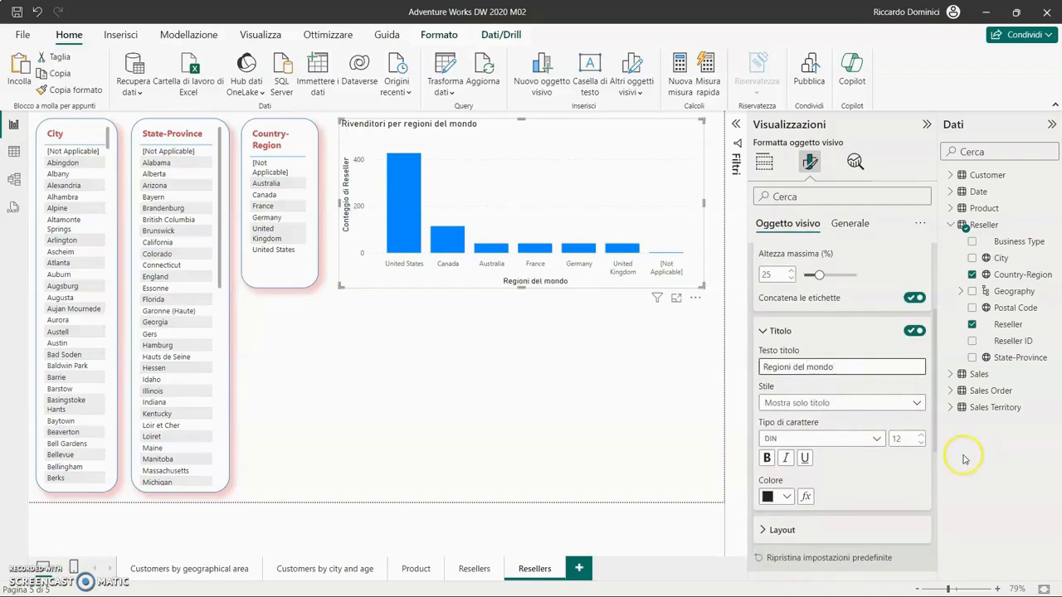
click(890, 483)
click(767, 330)
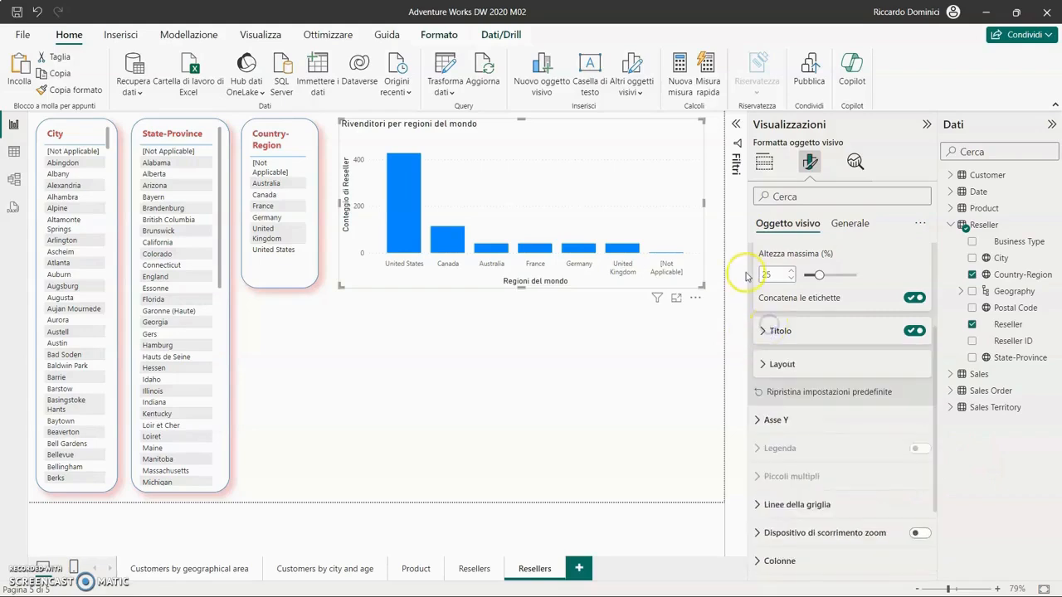
scroll(785, 336, up, 3)
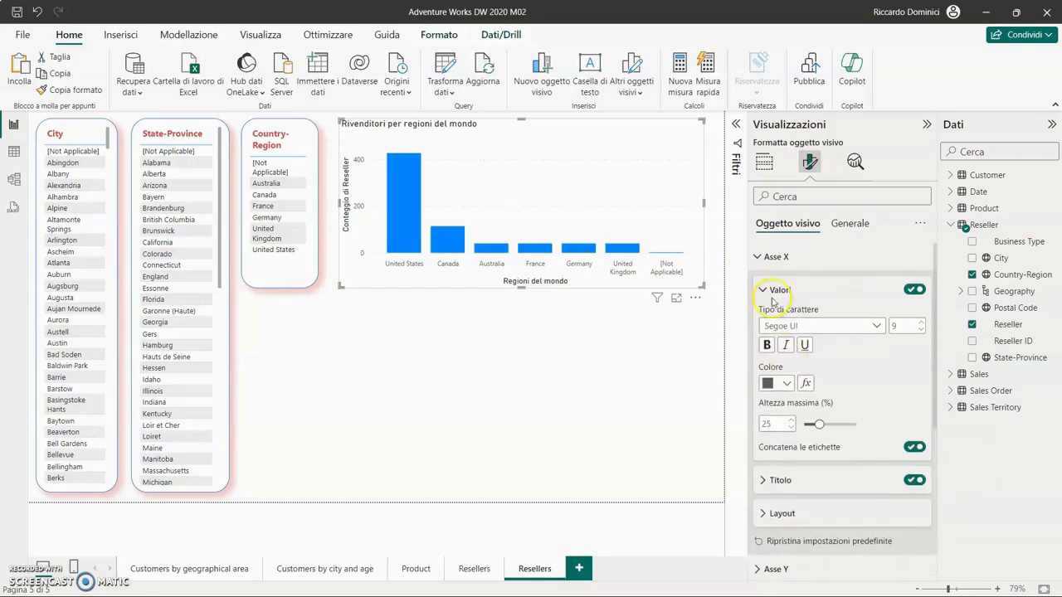
click(757, 257)
- Set the Y-axis title of the Country-Region chart to "Rivenditori"
click(762, 285)
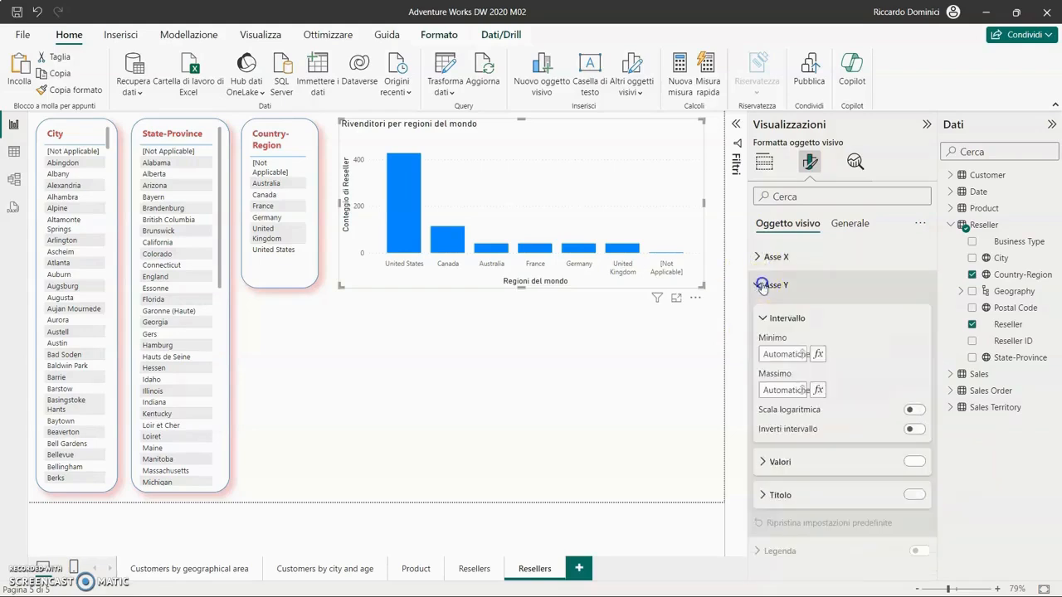
scroll(818, 398, down, 3)
click(815, 399)
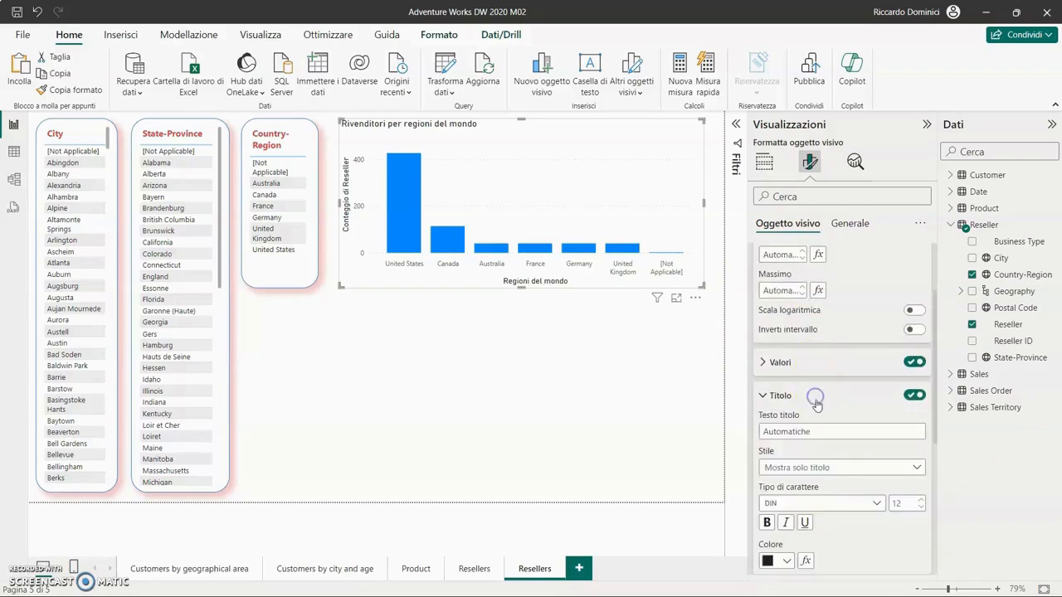
click(816, 432)
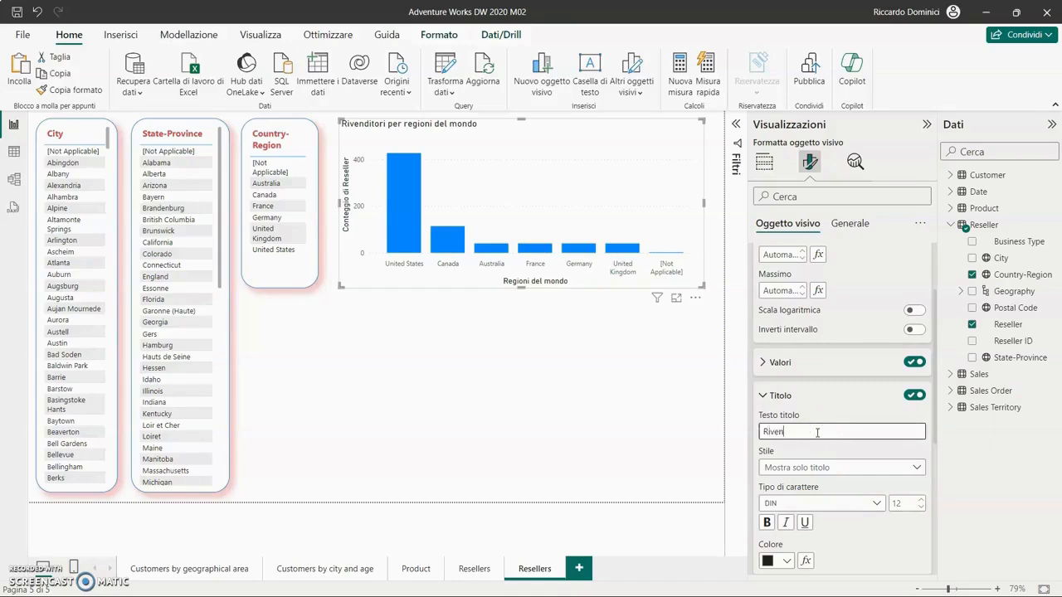
text(Rivenditori)
click(912, 540)
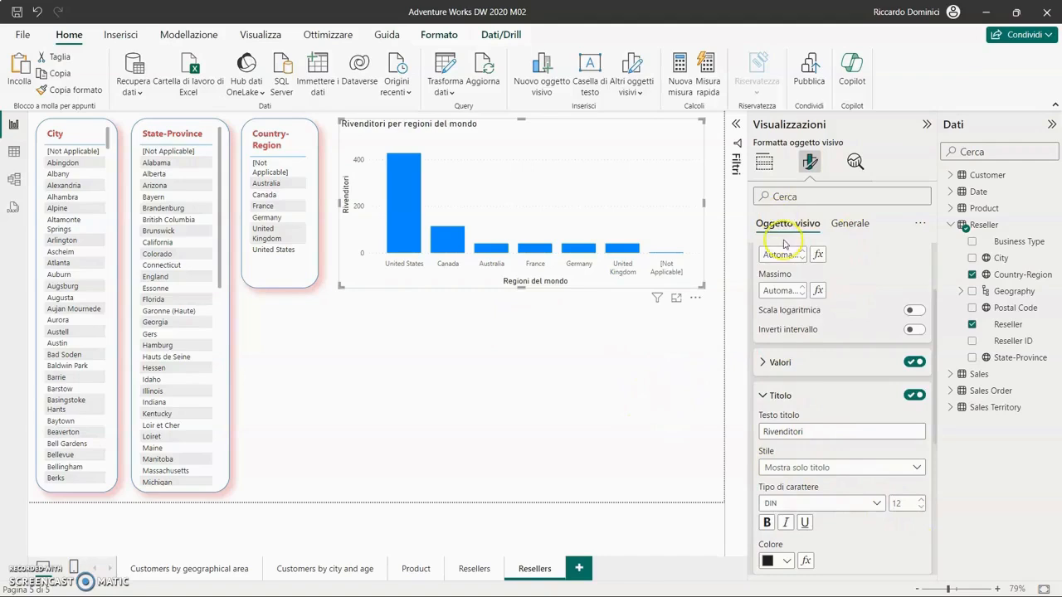
scroll(780, 244, up, 2)
click(758, 286)
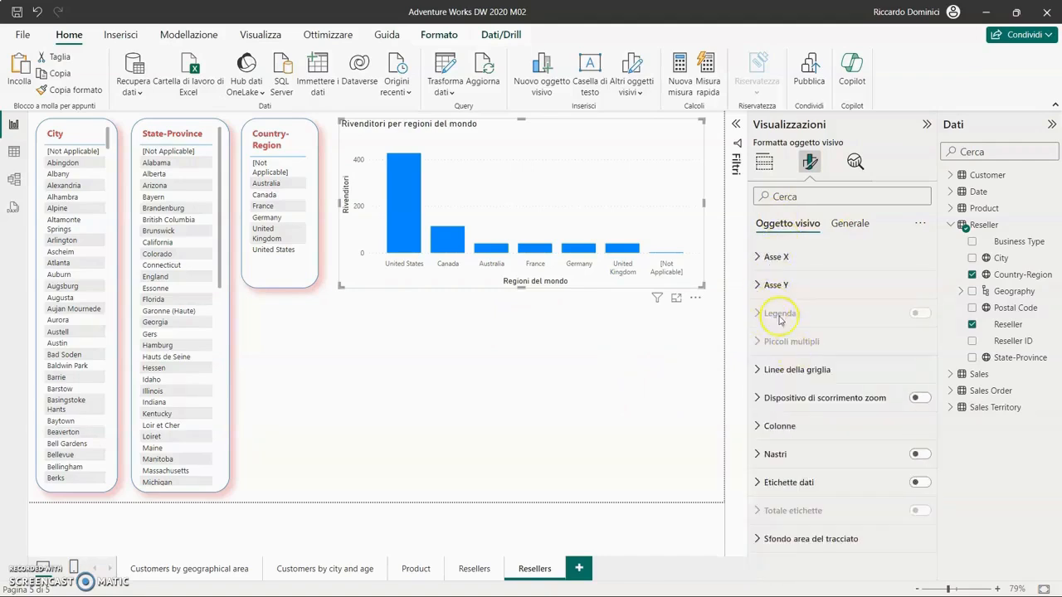
- Turn on data labels for the columns of the Country-Region chart
click(920, 483)
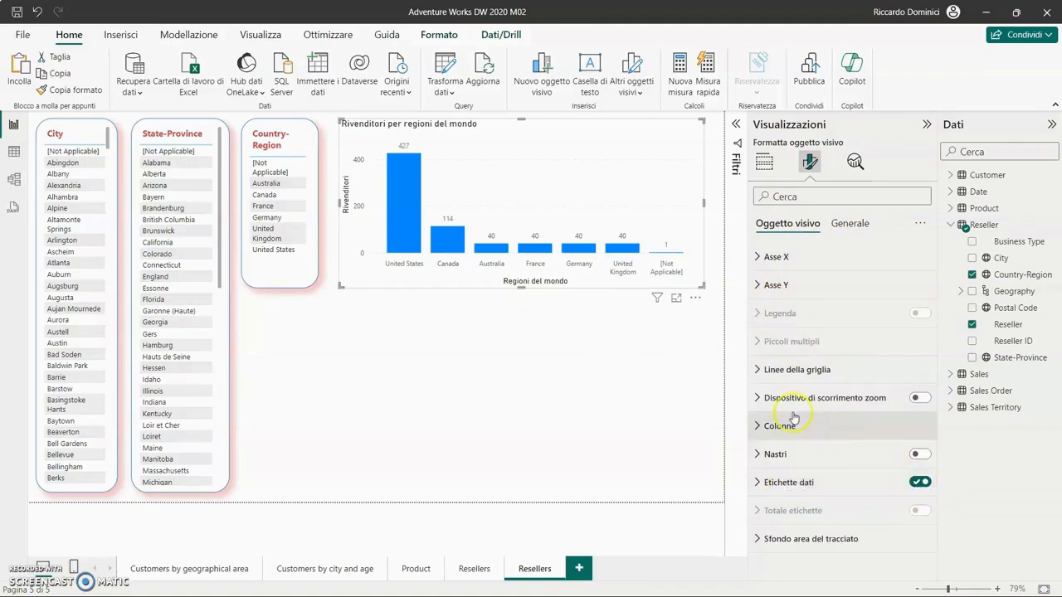
click(619, 341)
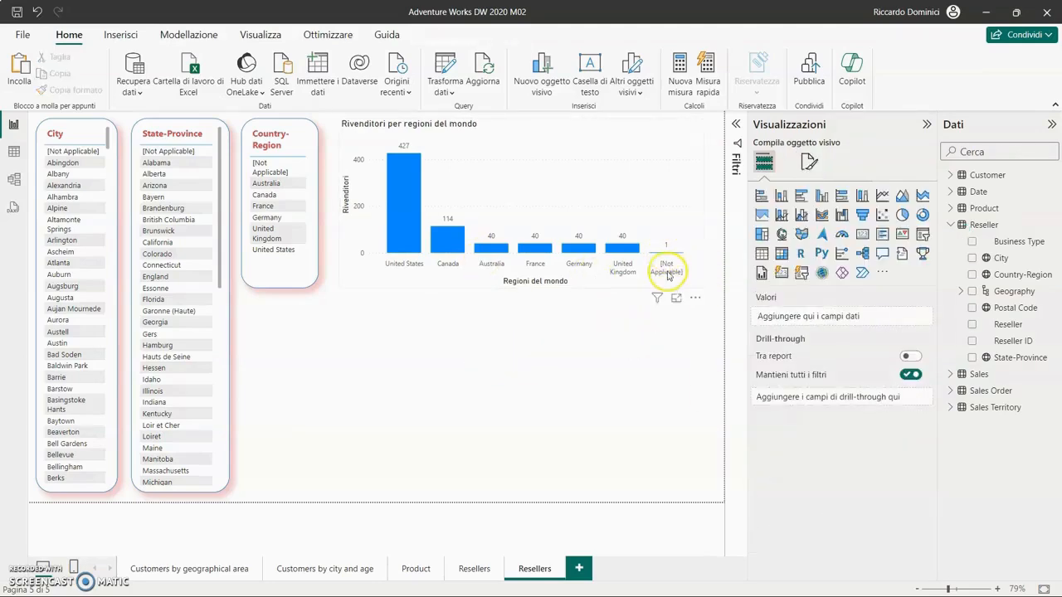
click(677, 231)
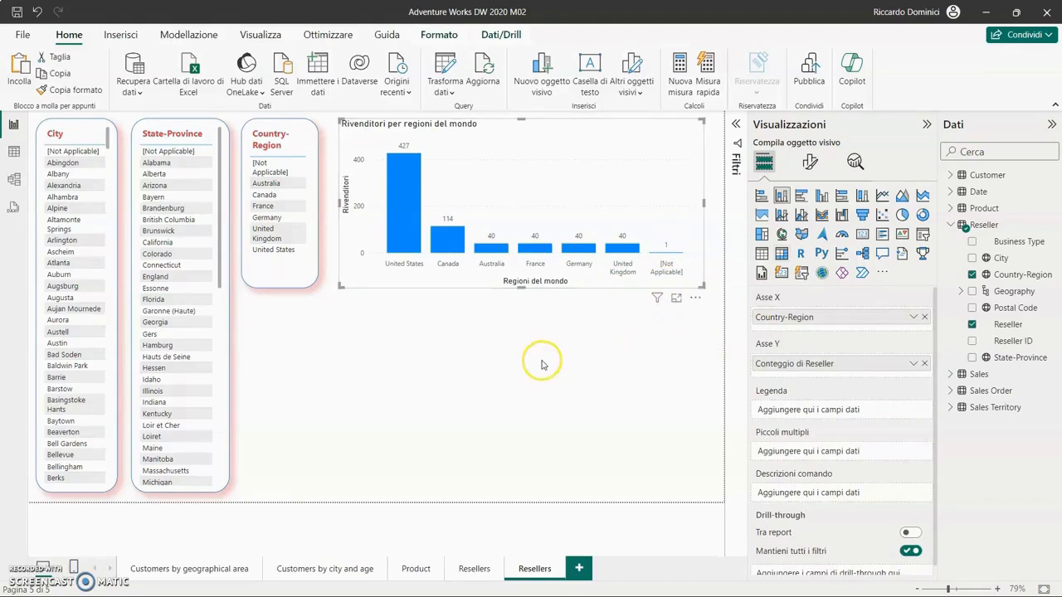
- Copy the Reseller per State-Province chart from the original Resellers page to the new page and move it over the upper visuals
click(473, 569)
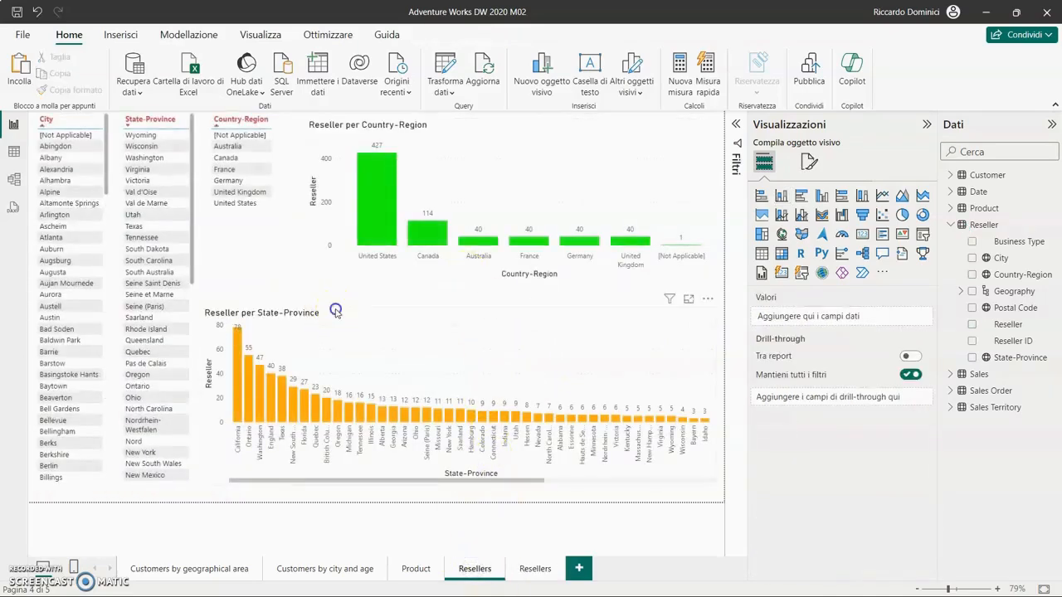
click(336, 311)
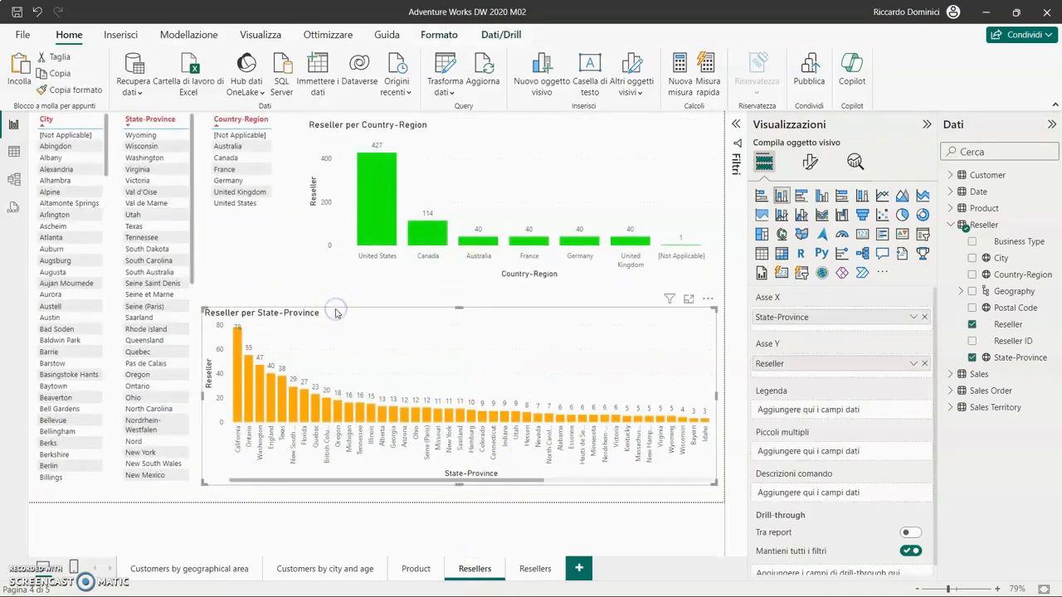
click(535, 569)
key(ctrl+v)
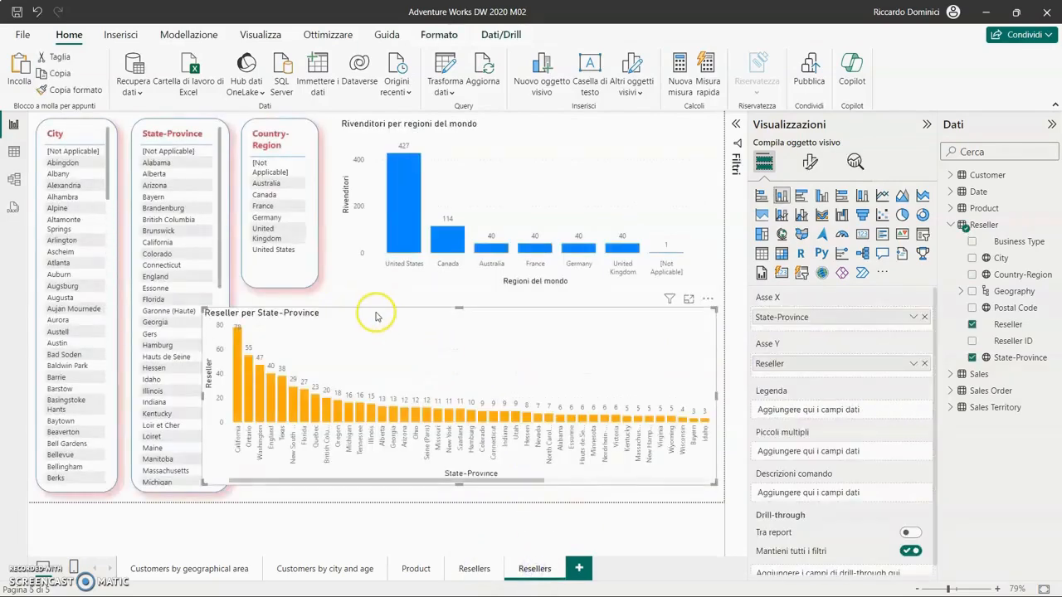
drag(374, 310, 309, 128)
- Add a stacked column chart below the copied chart, with State-Province on the X axis and the count of Reseller on the Y axis
click(596, 382)
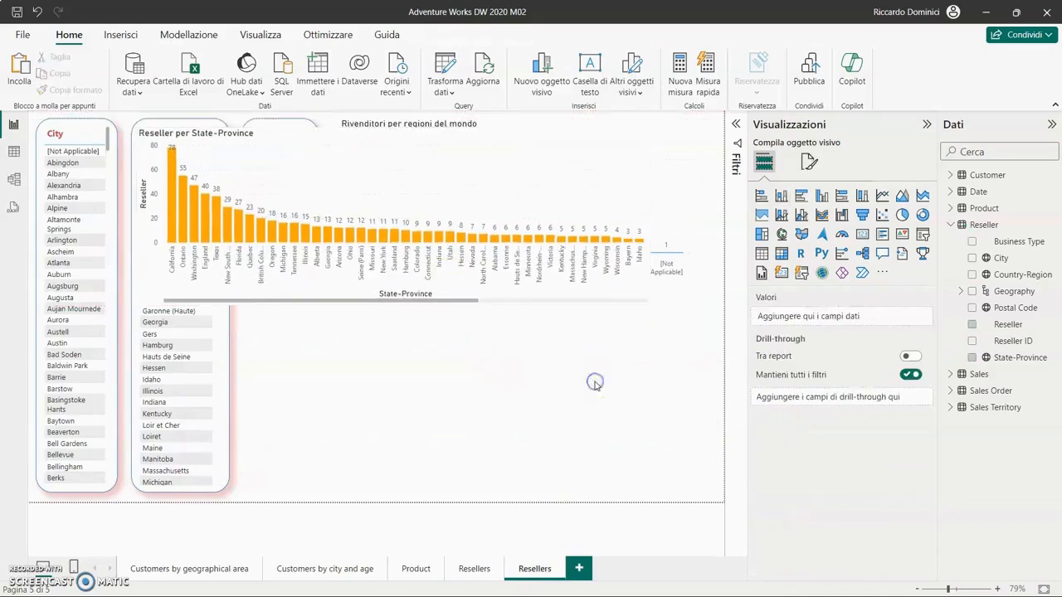
click(783, 198)
drag(652, 418, 712, 407)
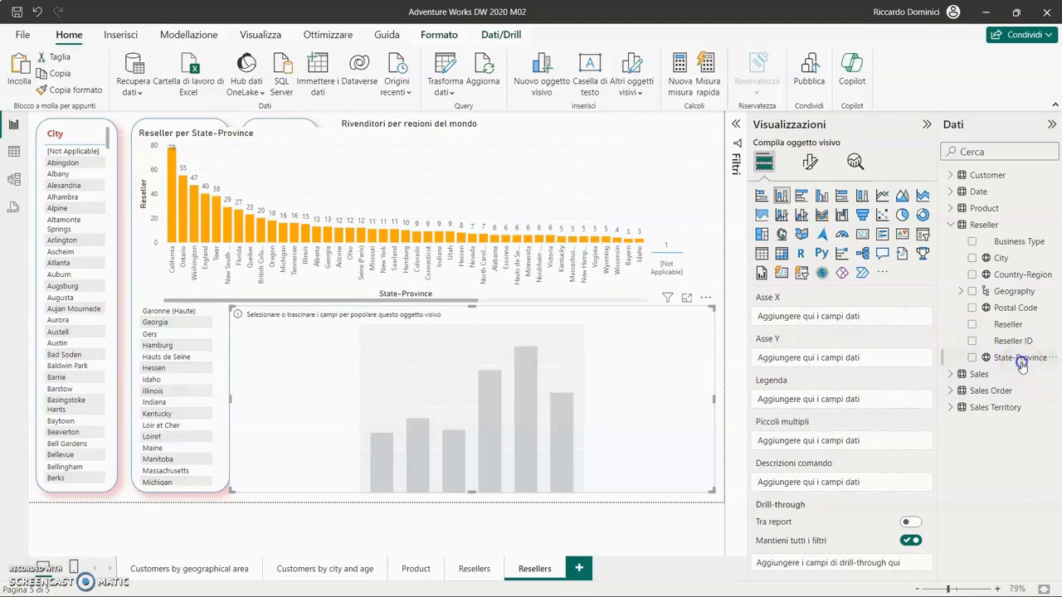
drag(1022, 365, 851, 319)
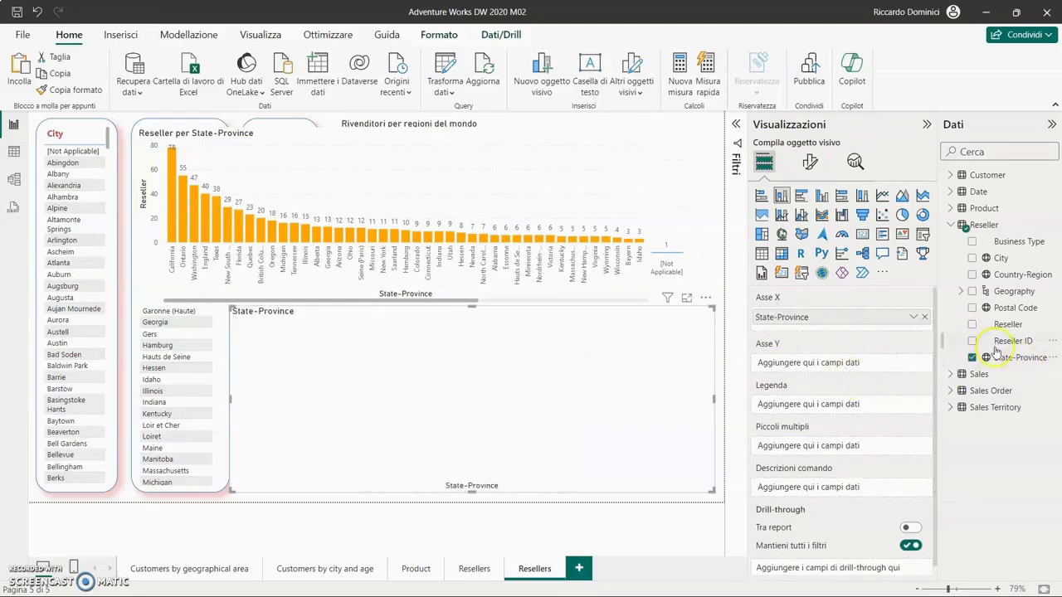
drag(1010, 330, 838, 369)
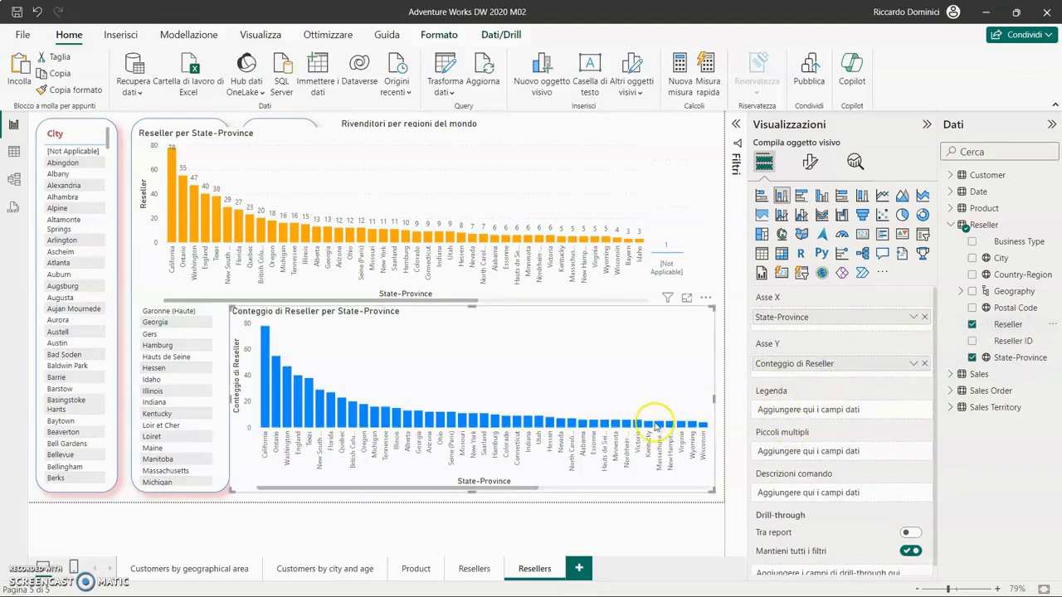
scroll(796, 448, down, 1)
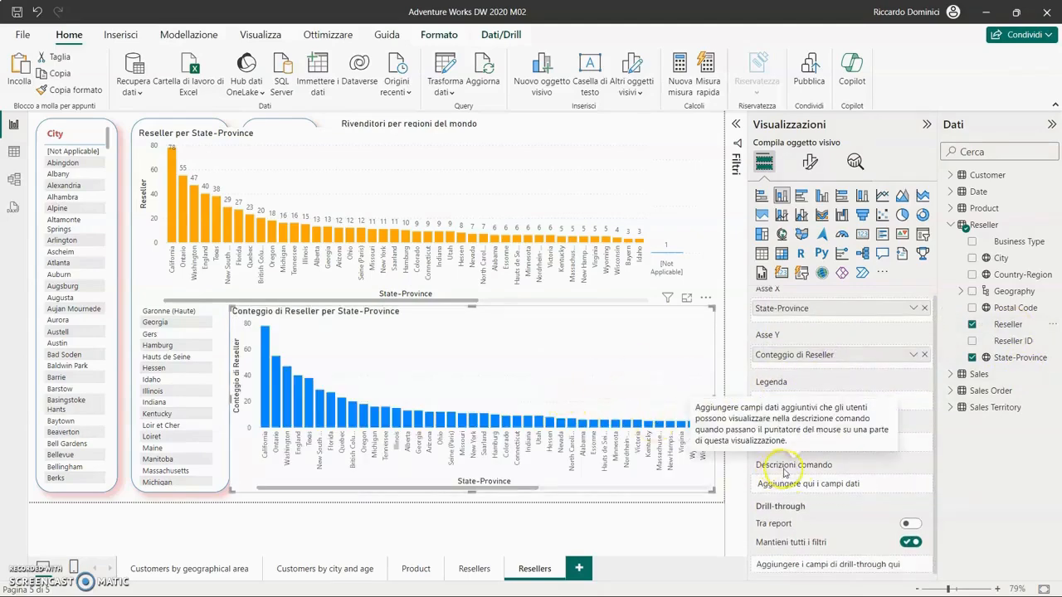
scroll(784, 345, up, 1)
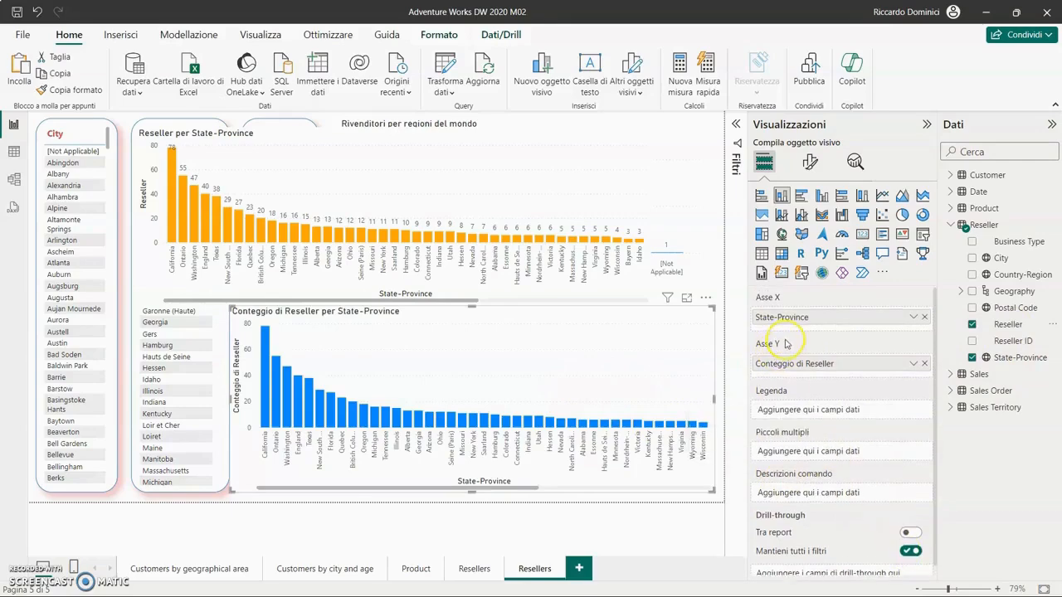
- Turn on data labels for the new State-Province chart and set its X-axis title to "Stato / Provincia"
click(810, 164)
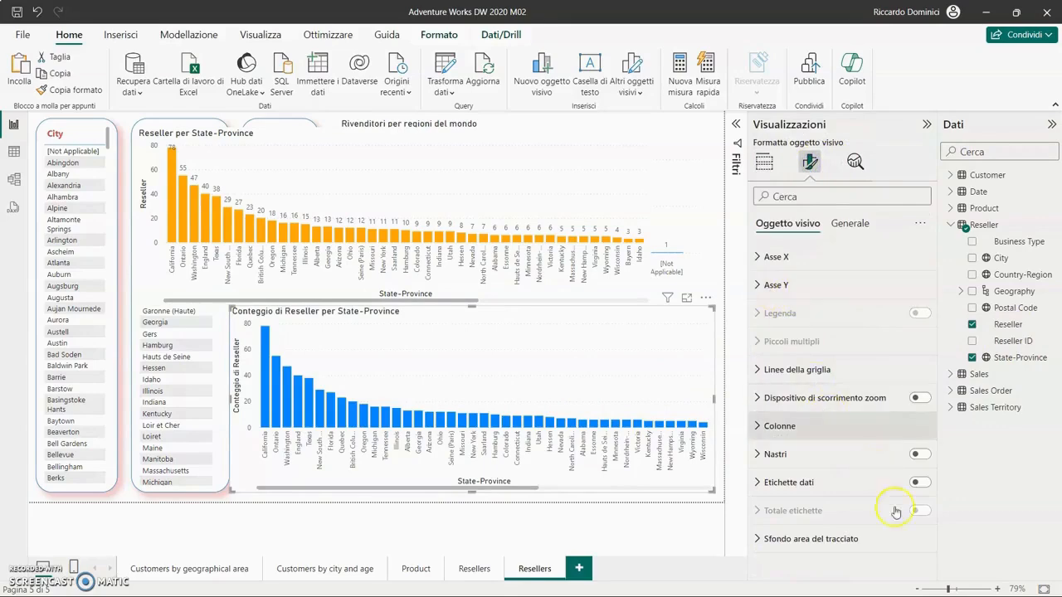
click(925, 483)
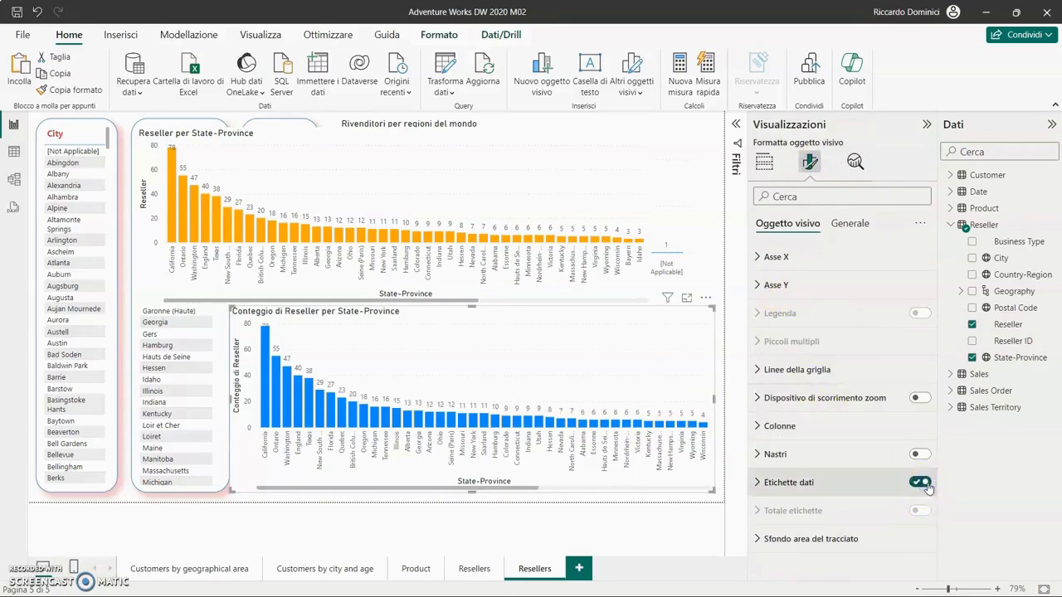
click(796, 263)
scroll(913, 407, down, 1)
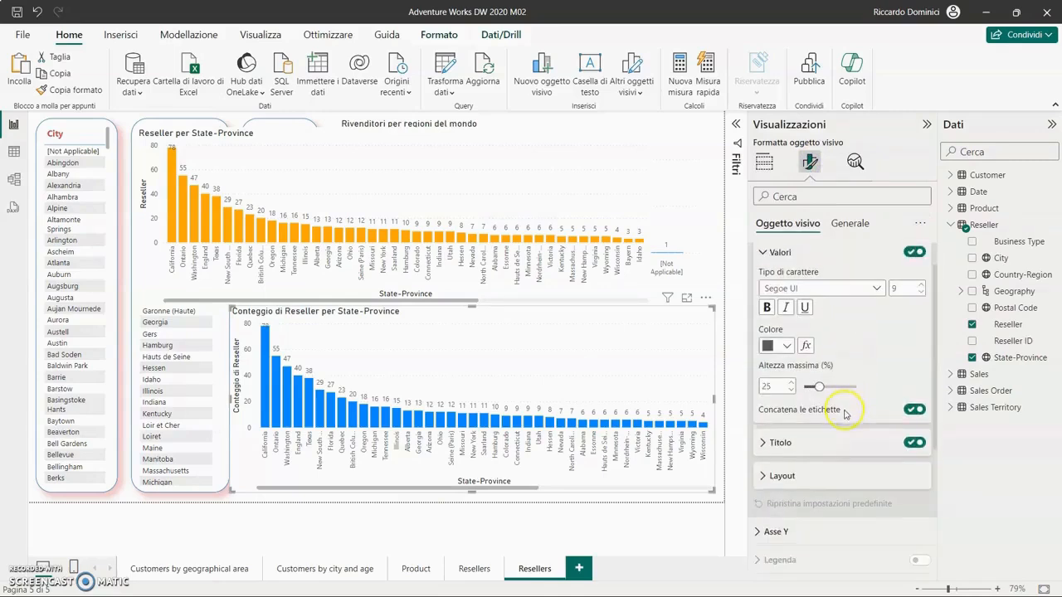
click(834, 444)
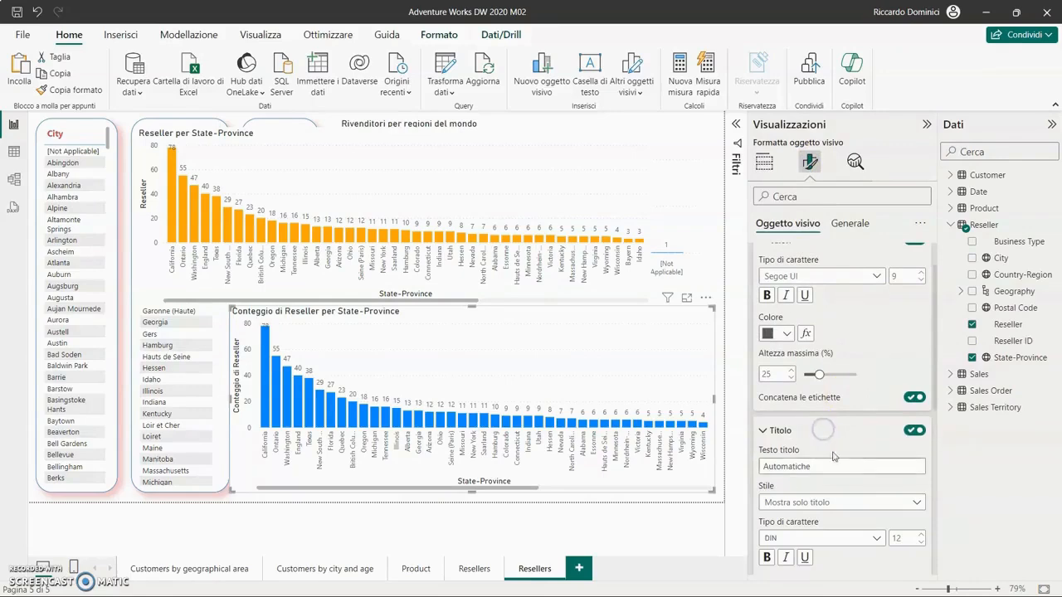
click(835, 466)
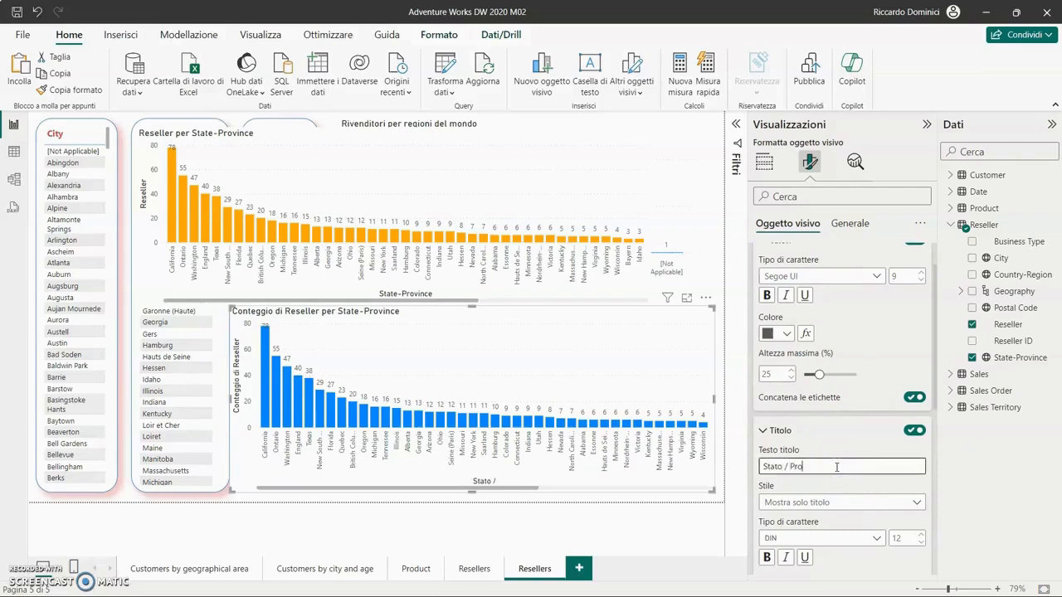
click(872, 574)
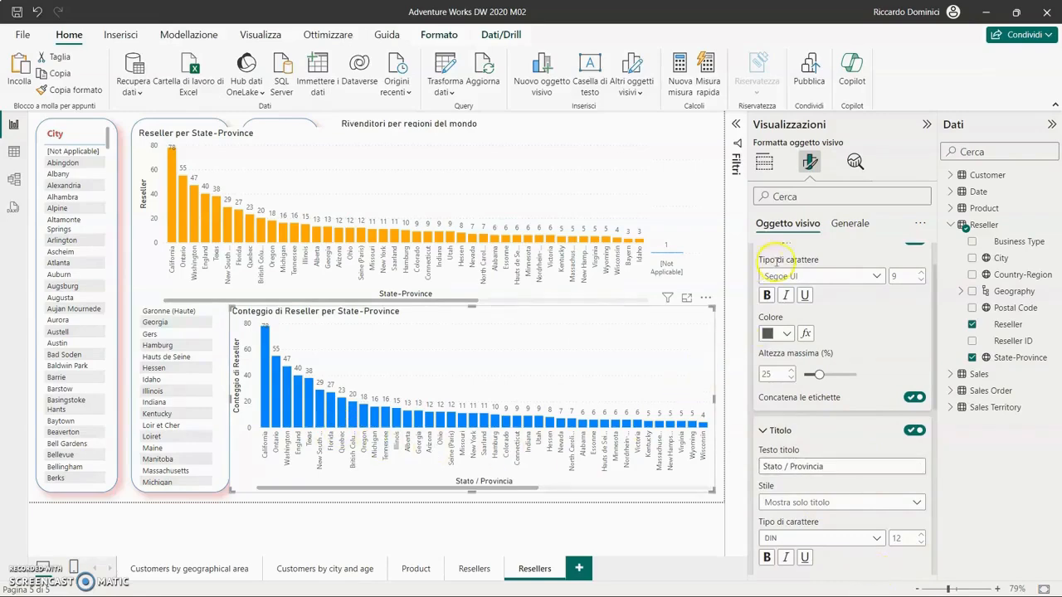
scroll(772, 264, up, 1)
click(761, 258)
- Set the Y-axis title of the new State-Province chart to "Rivenditori"
click(757, 284)
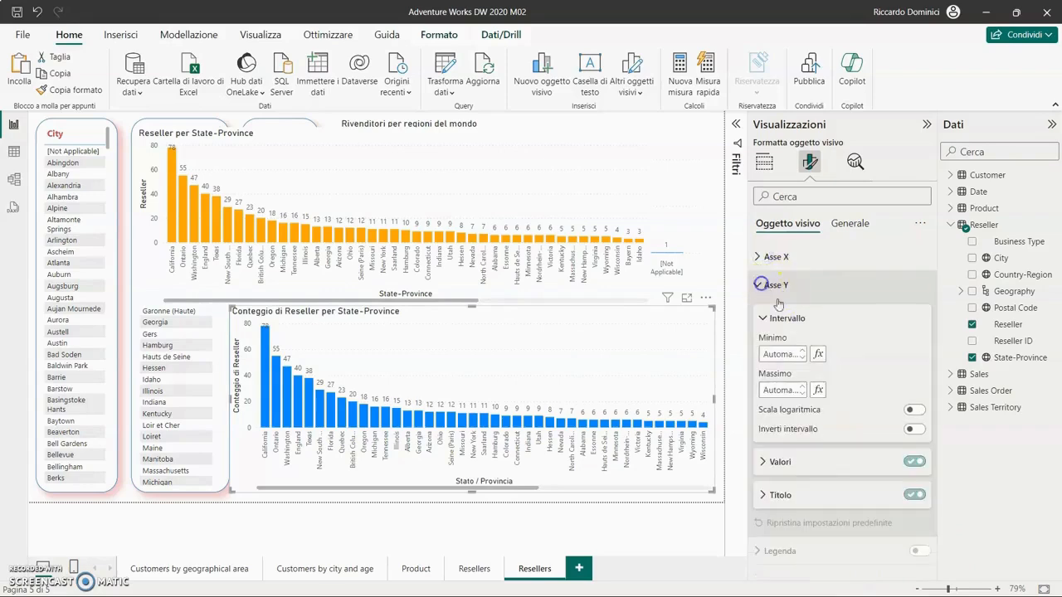
click(802, 495)
scroll(803, 464, down, 3)
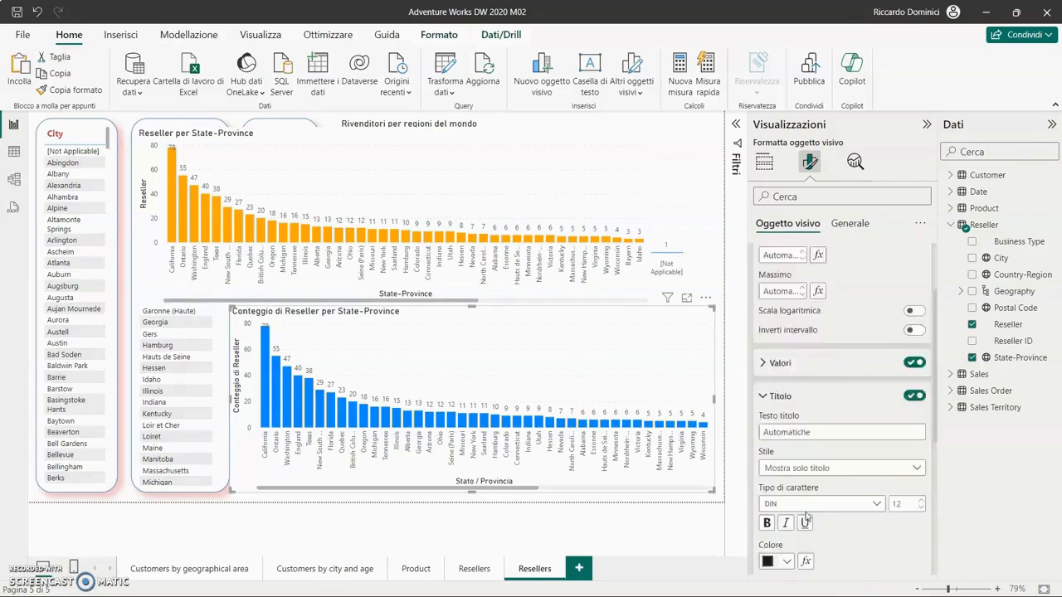
click(815, 382)
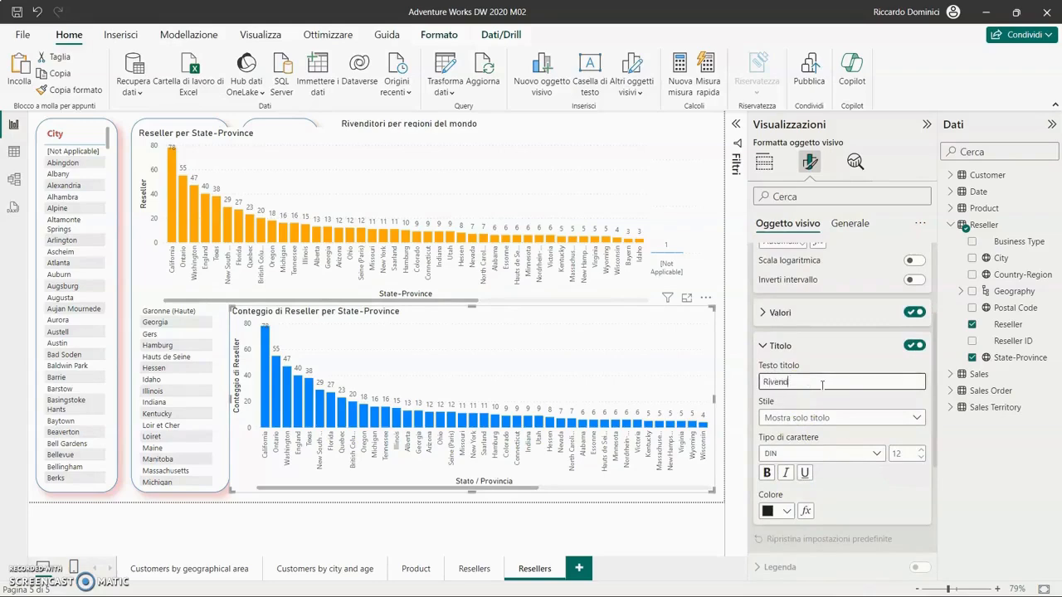
click(896, 502)
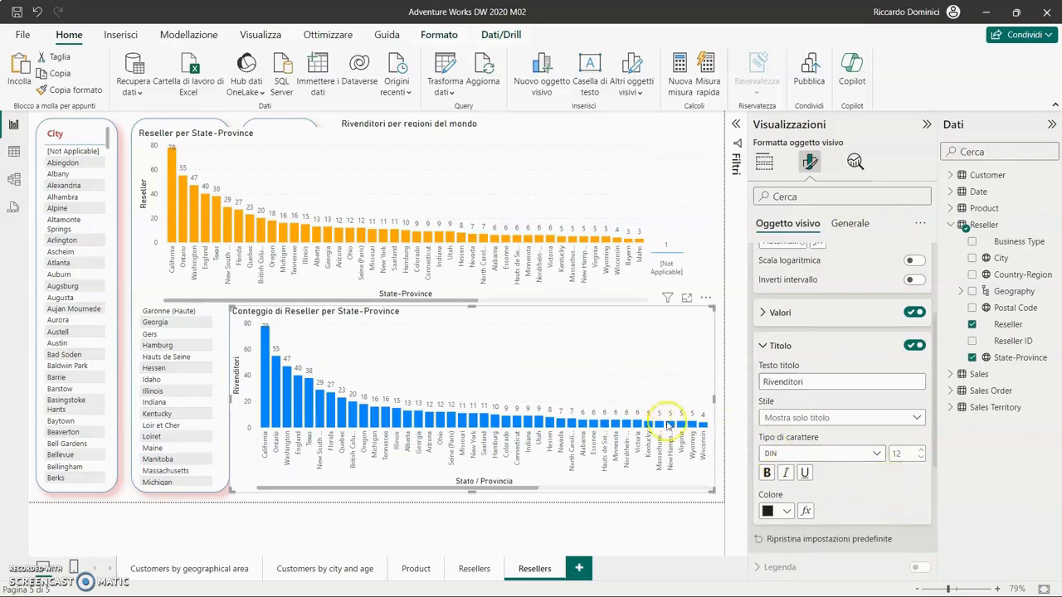
click(770, 316)
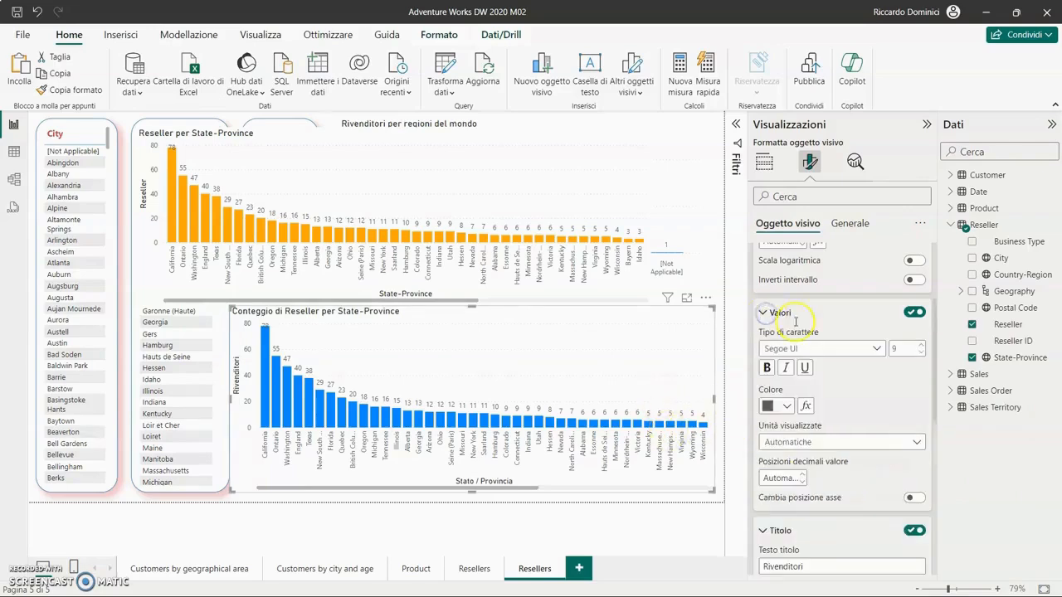
scroll(768, 315, up, 5)
click(758, 285)
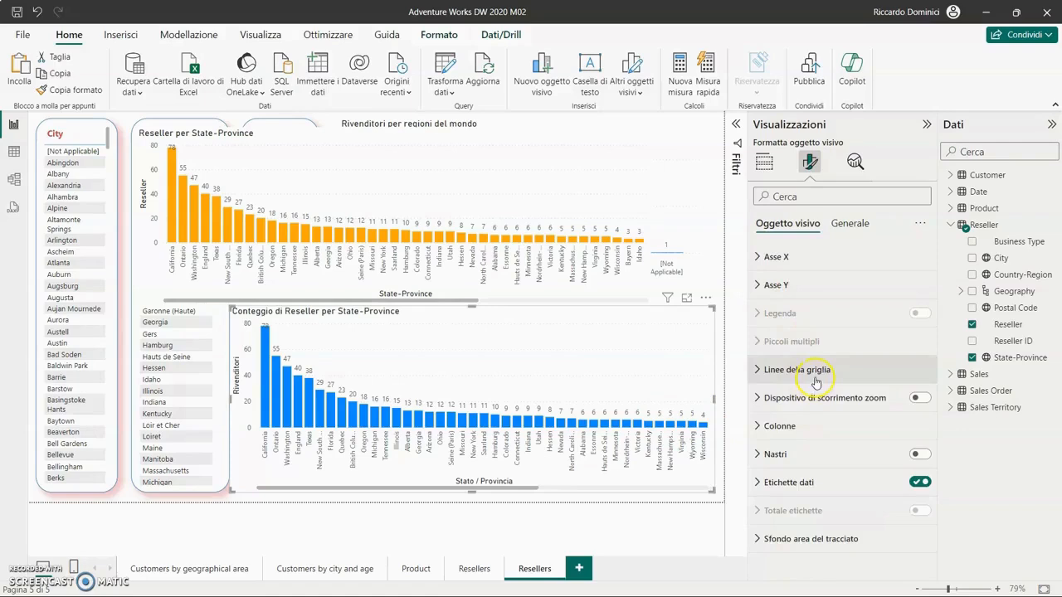
- Change the column color of the new State-Province chart to red for all categories, after trying yellow
click(846, 225)
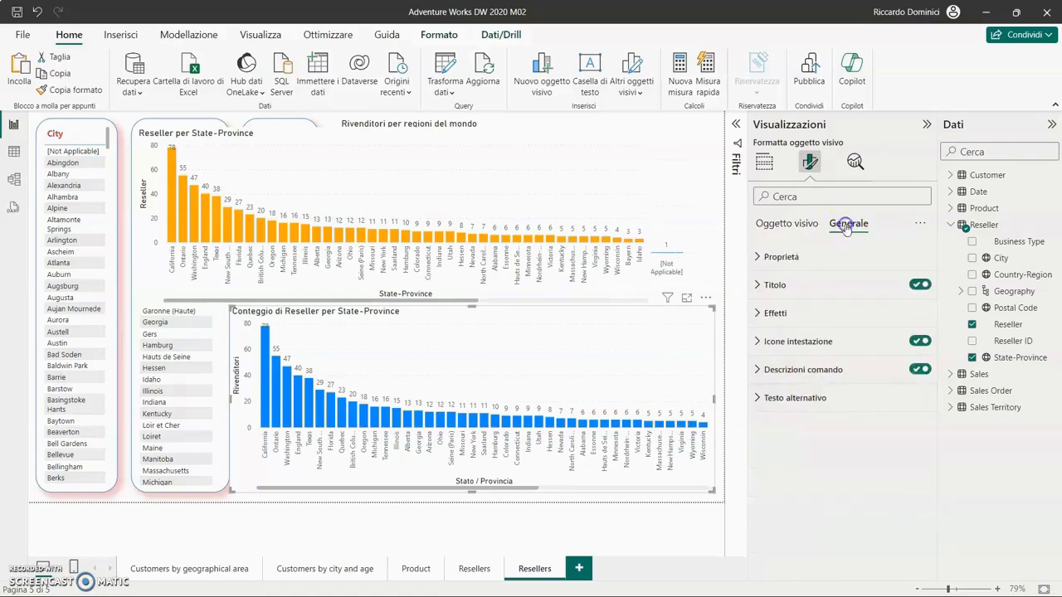
click(785, 228)
click(819, 429)
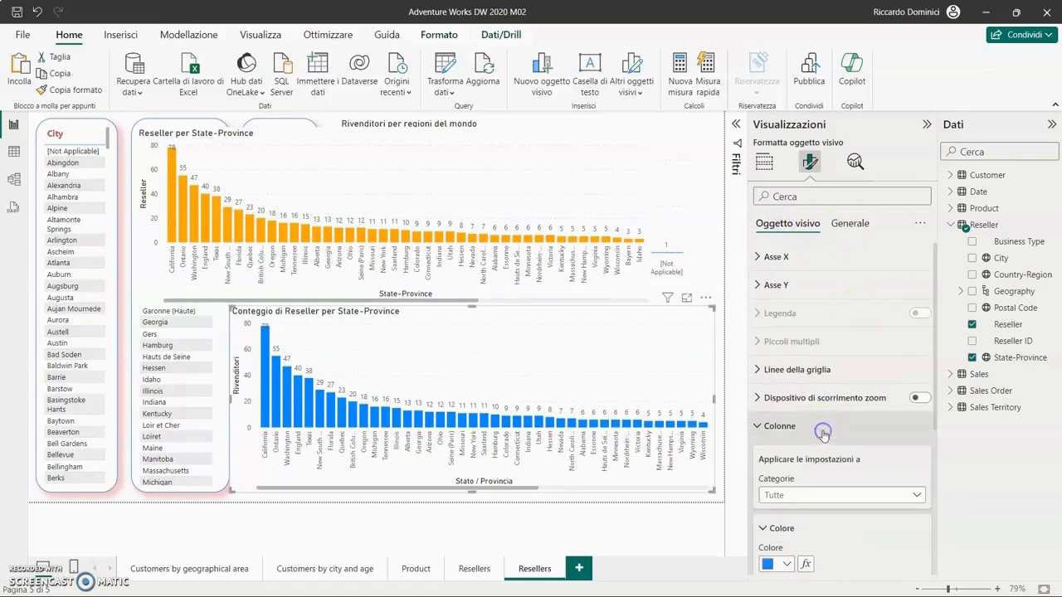
scroll(833, 455, down, 1)
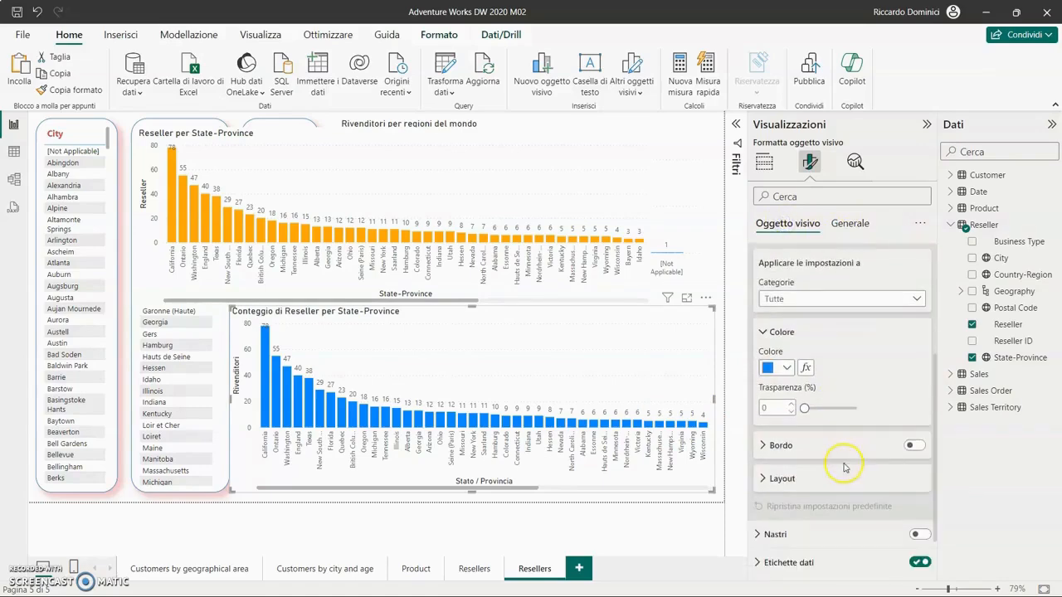
click(786, 366)
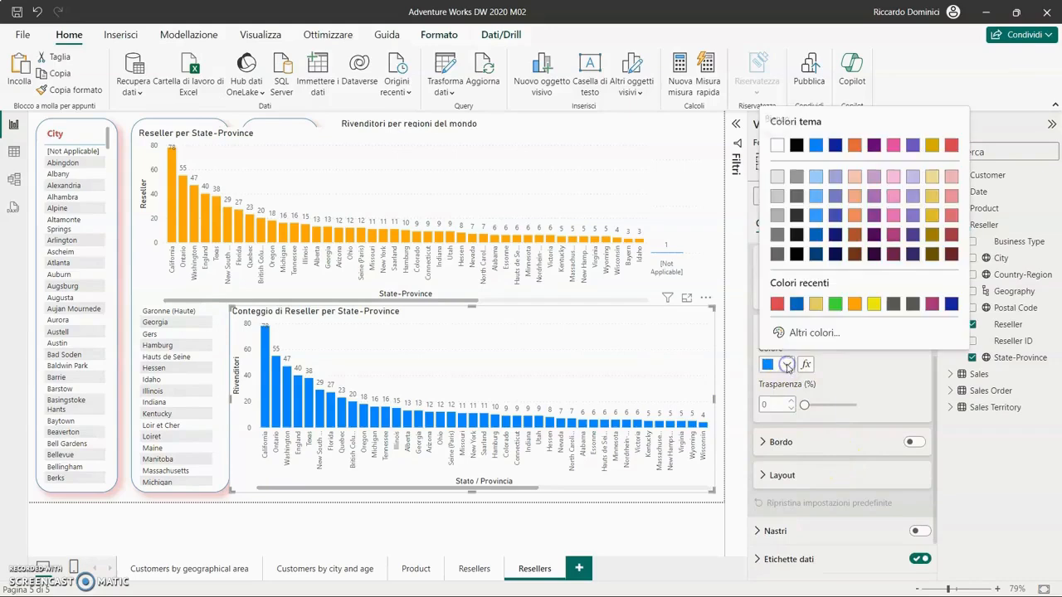
click(874, 303)
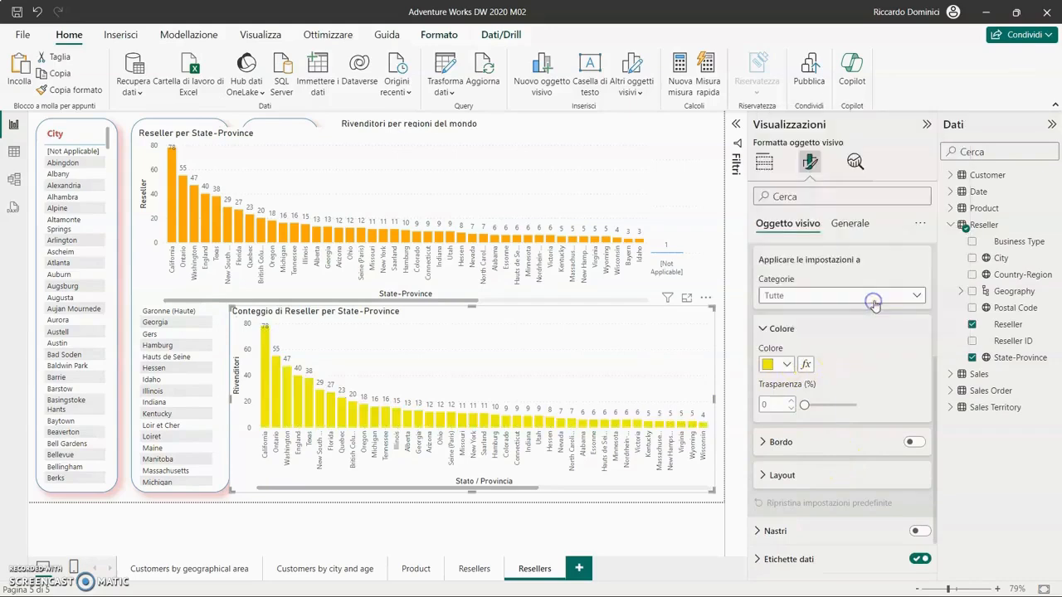
click(787, 366)
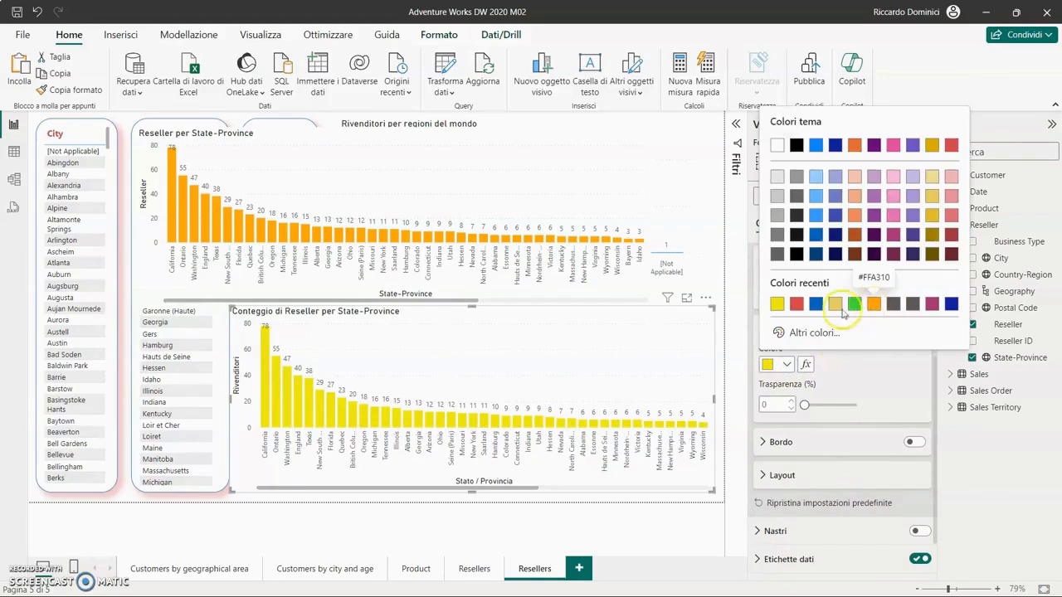
click(797, 305)
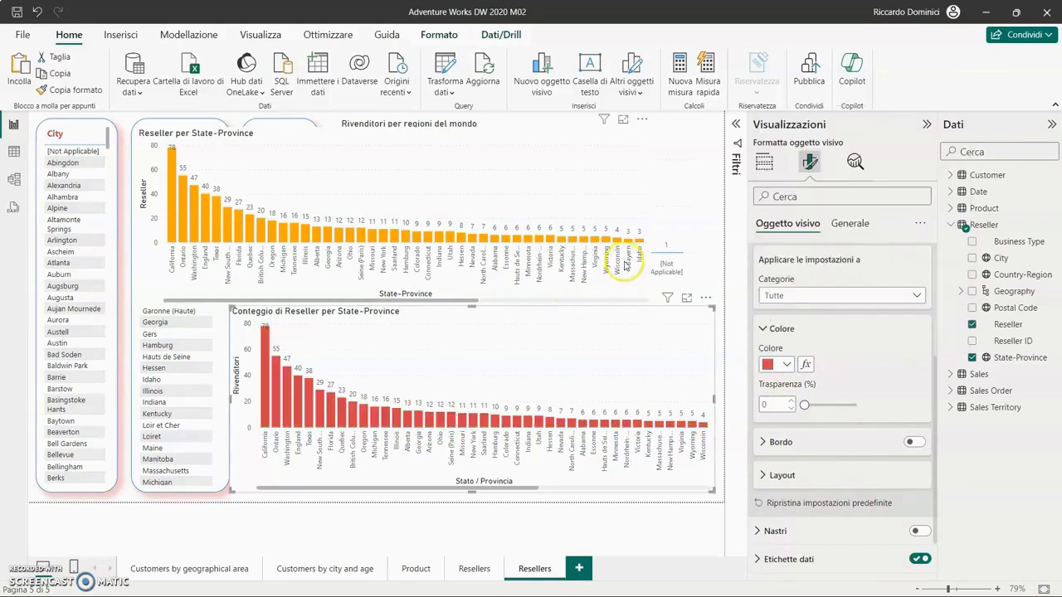
- Delete the copied orange State-Province chart and narrow the red chart to leave a gap beside the State-Province table
click(628, 133)
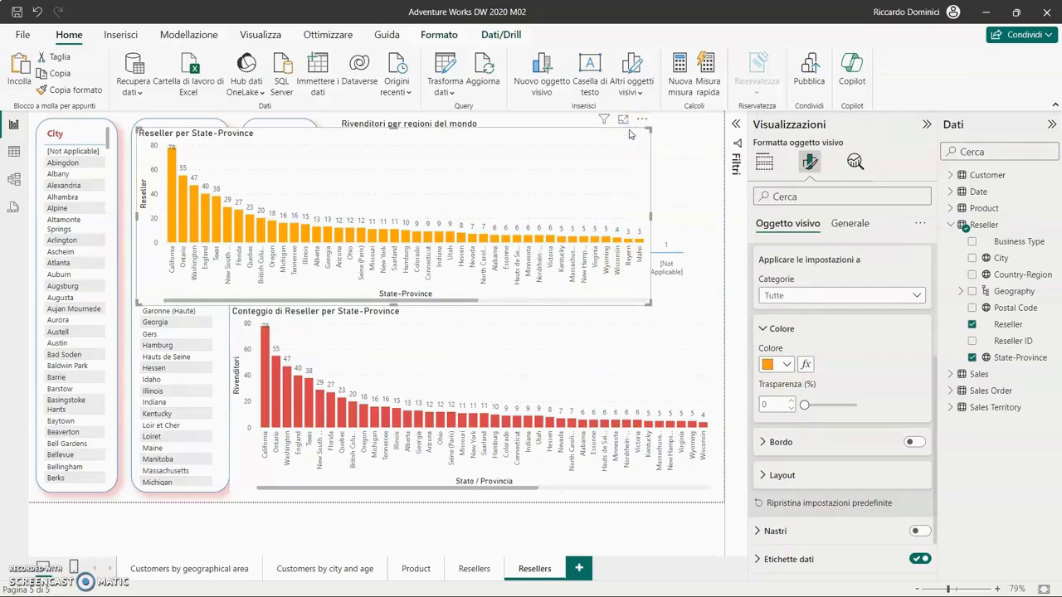
key(Delete)
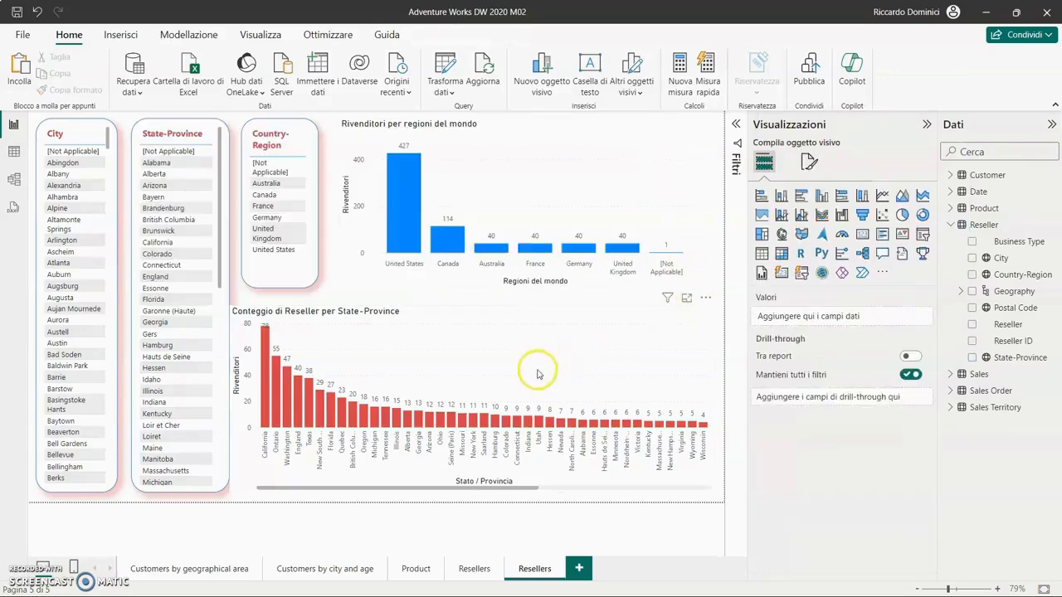
click(428, 310)
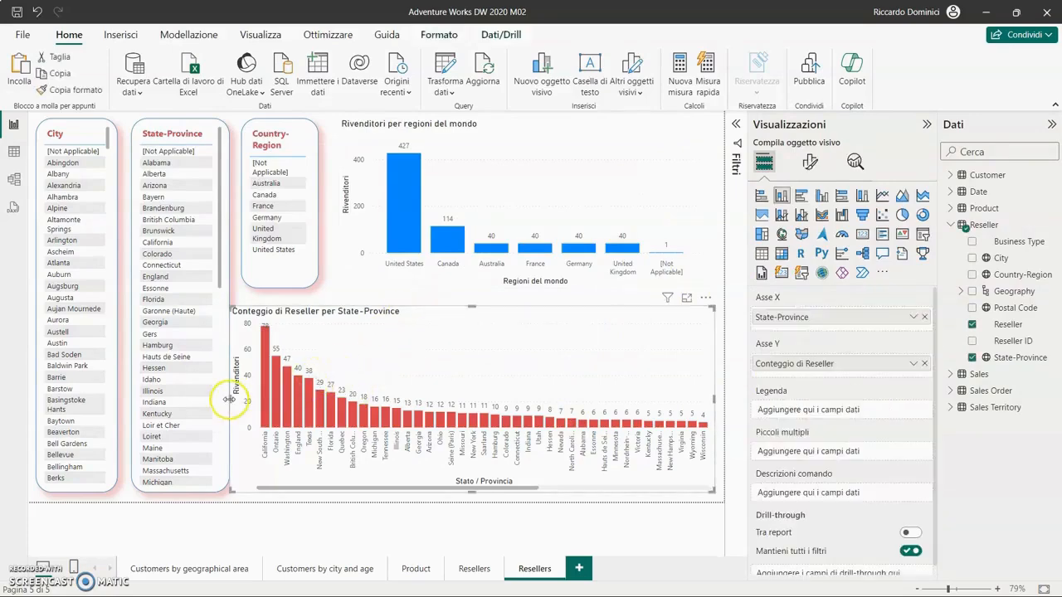
drag(230, 400, 241, 400)
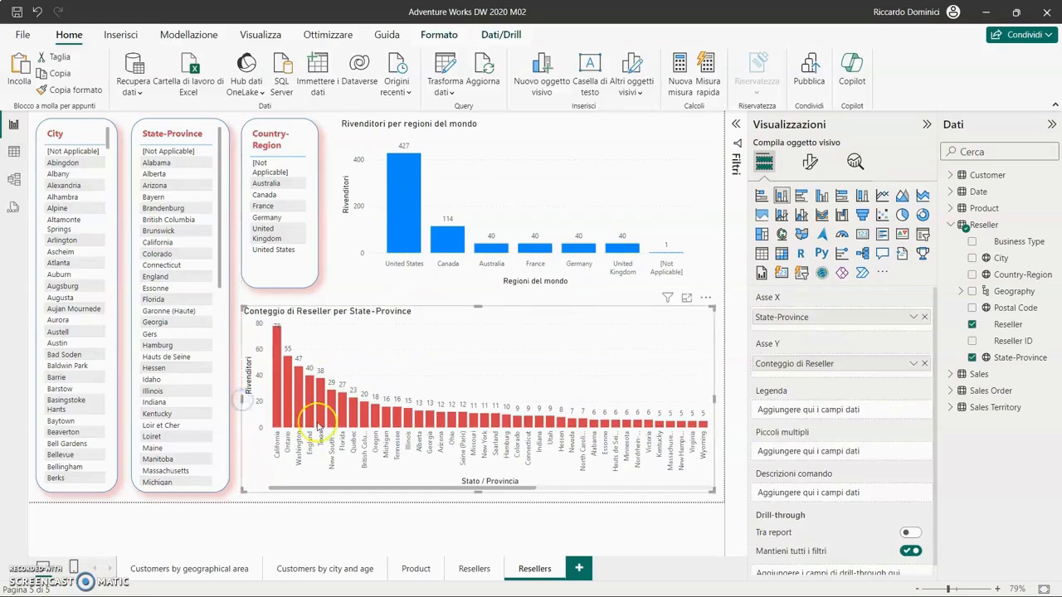
click(249, 516)
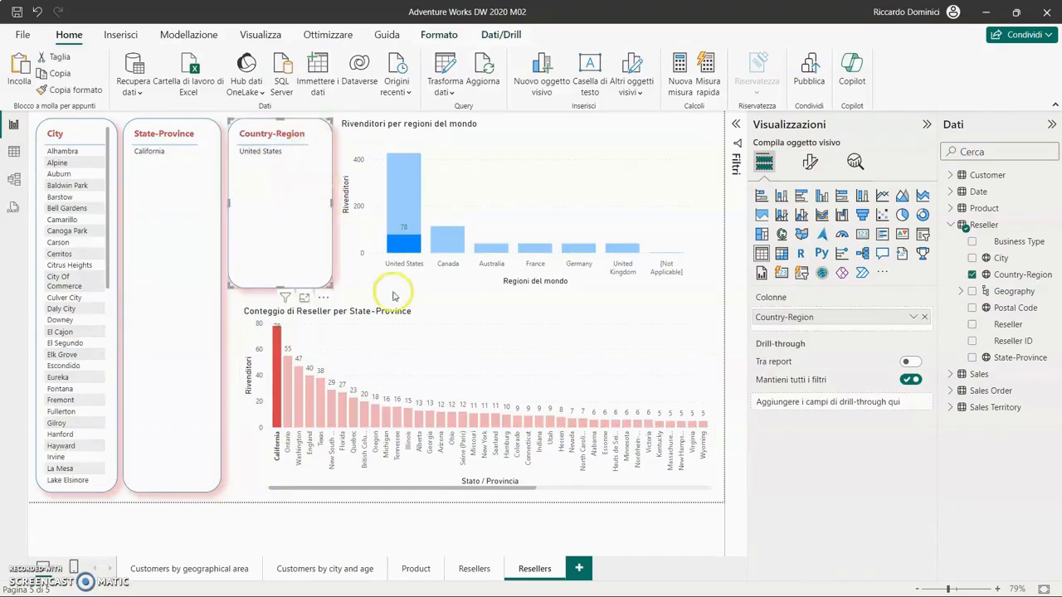
- Look through the California cities in the City table and cross-filter the page by San Diego
click(395, 523)
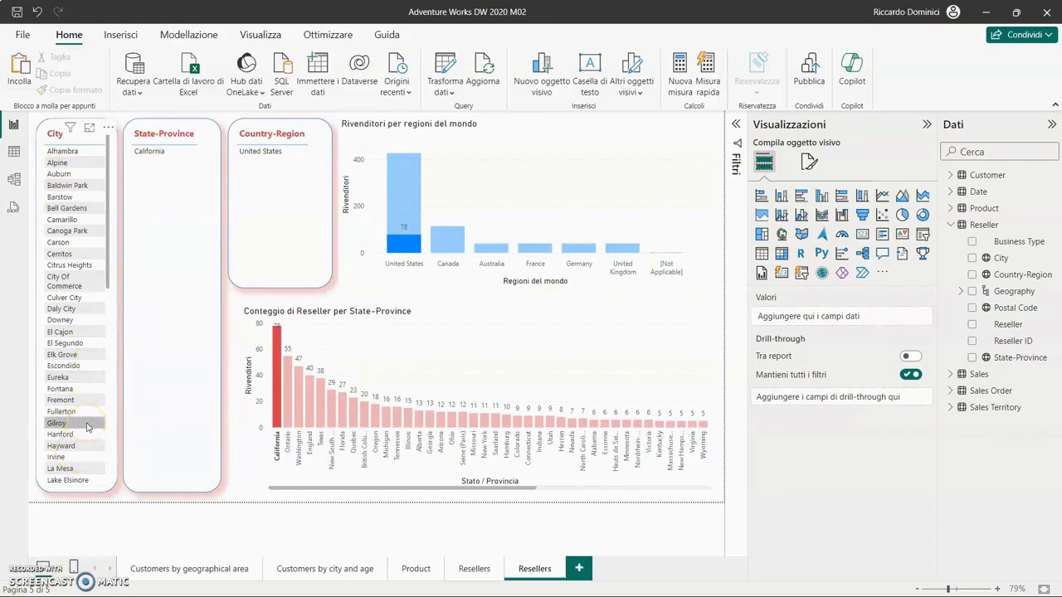
scroll(83, 439, down, 5)
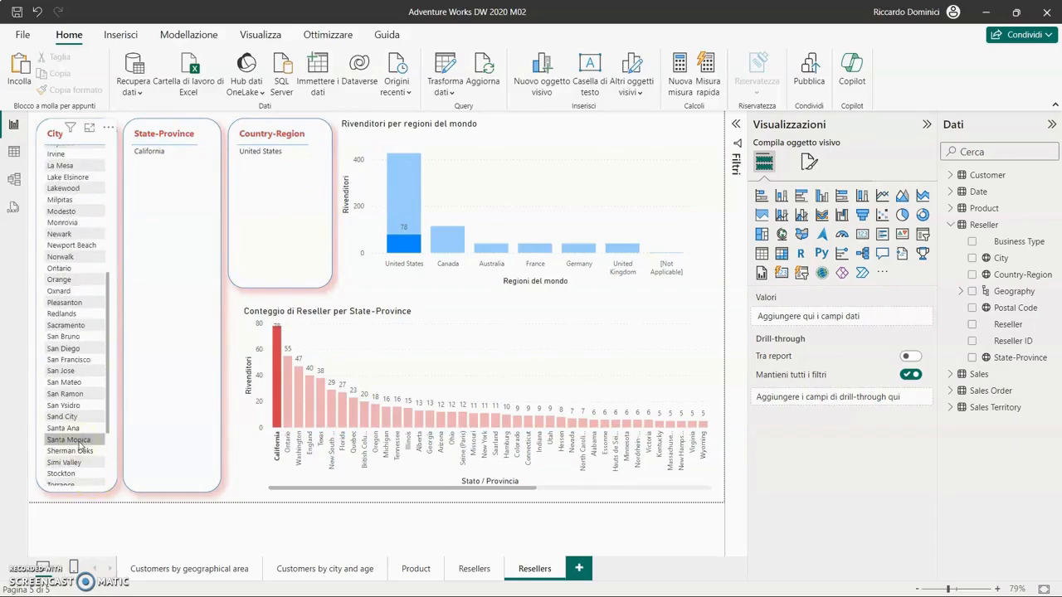
scroll(80, 446, down, 3)
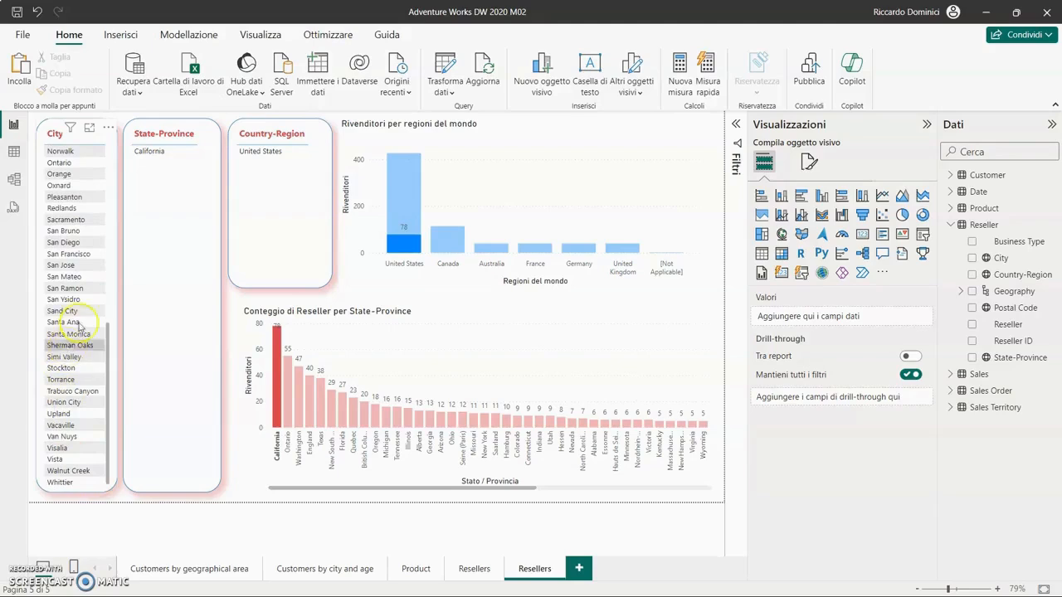
click(71, 243)
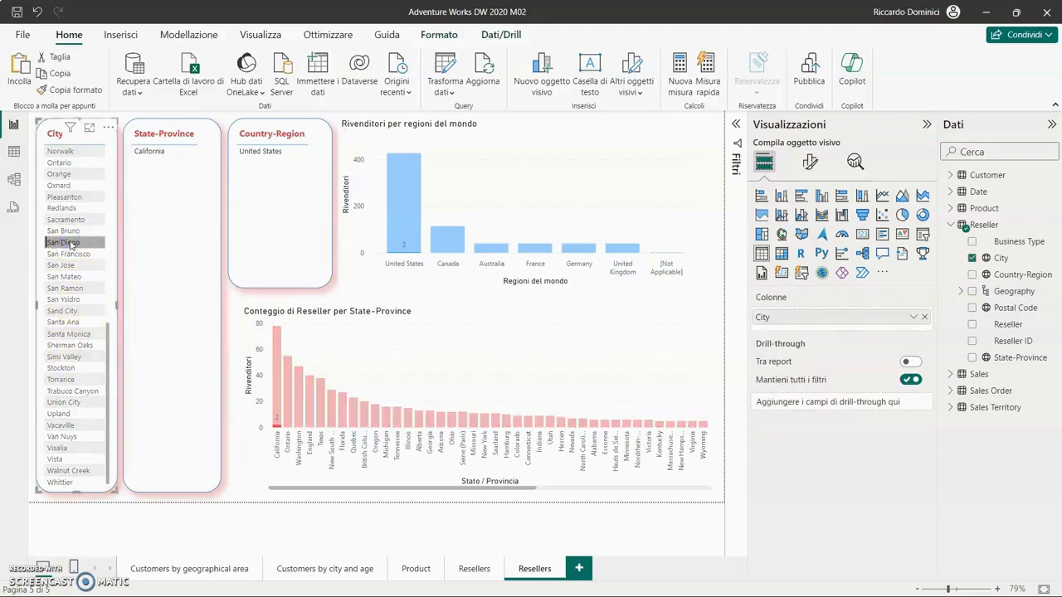
scroll(71, 243, up, 2)
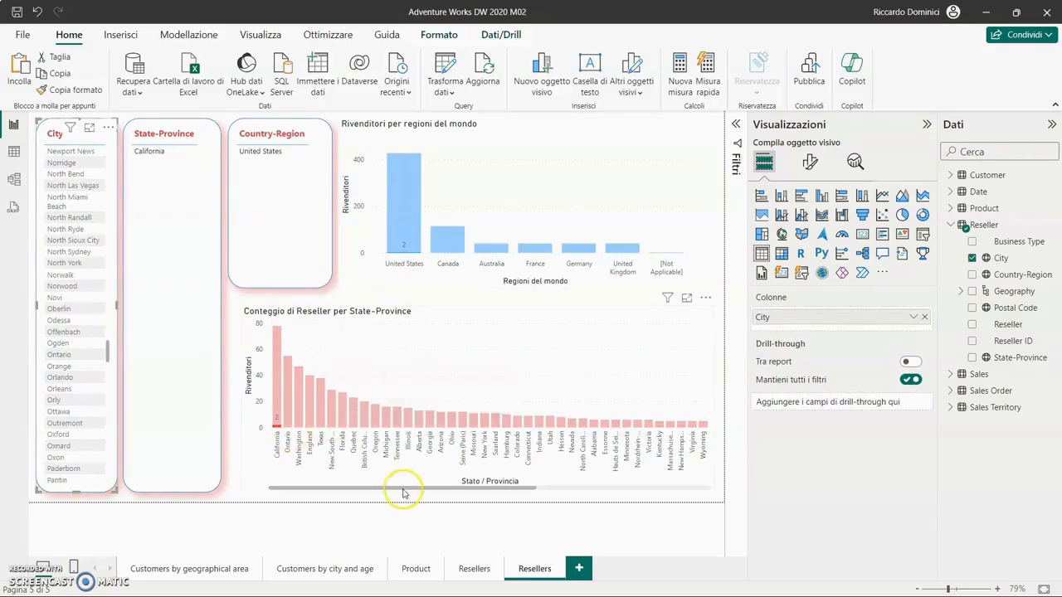
- Cross-filter the page by the Florida column, clear that selection, and check the page filtered by the France column
click(342, 419)
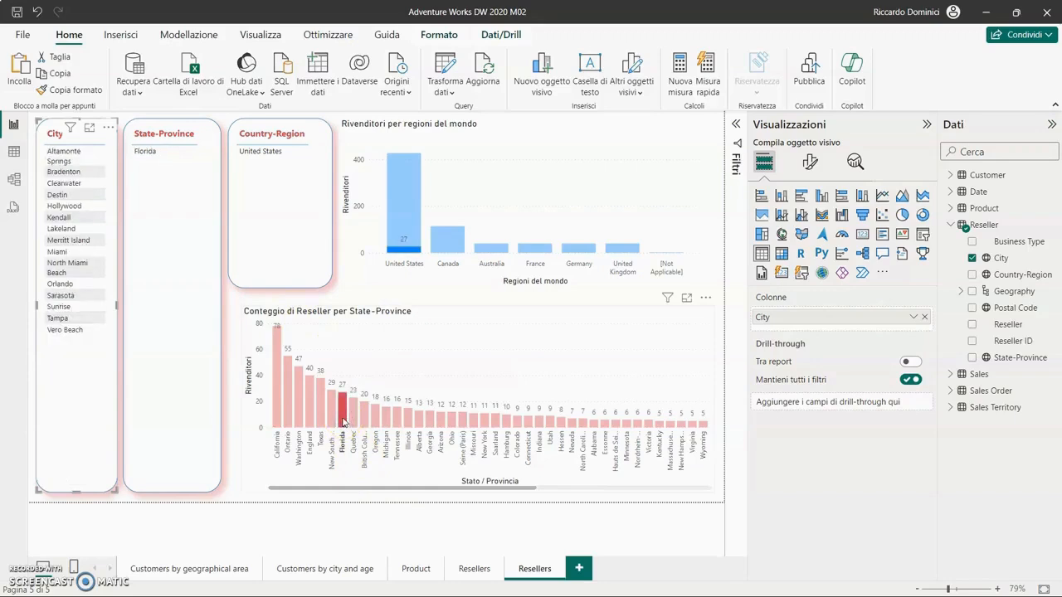
click(344, 422)
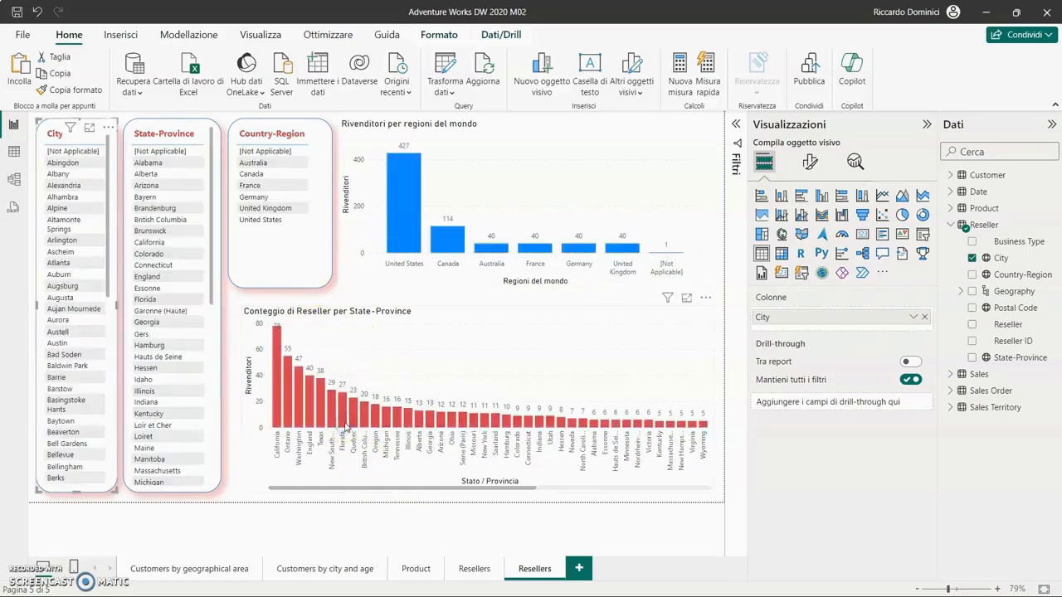
click(538, 249)
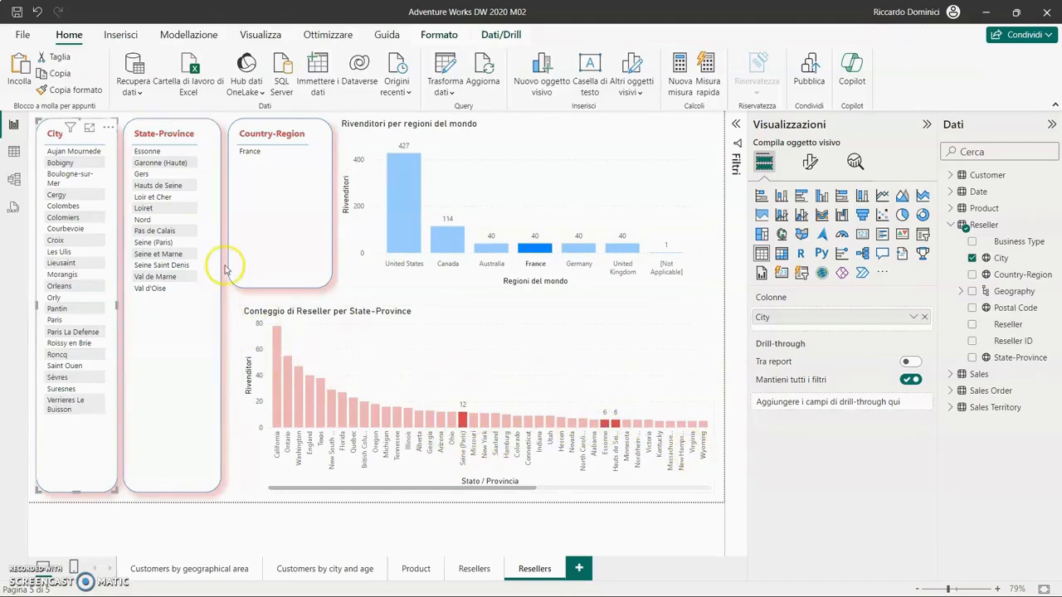
click(496, 332)
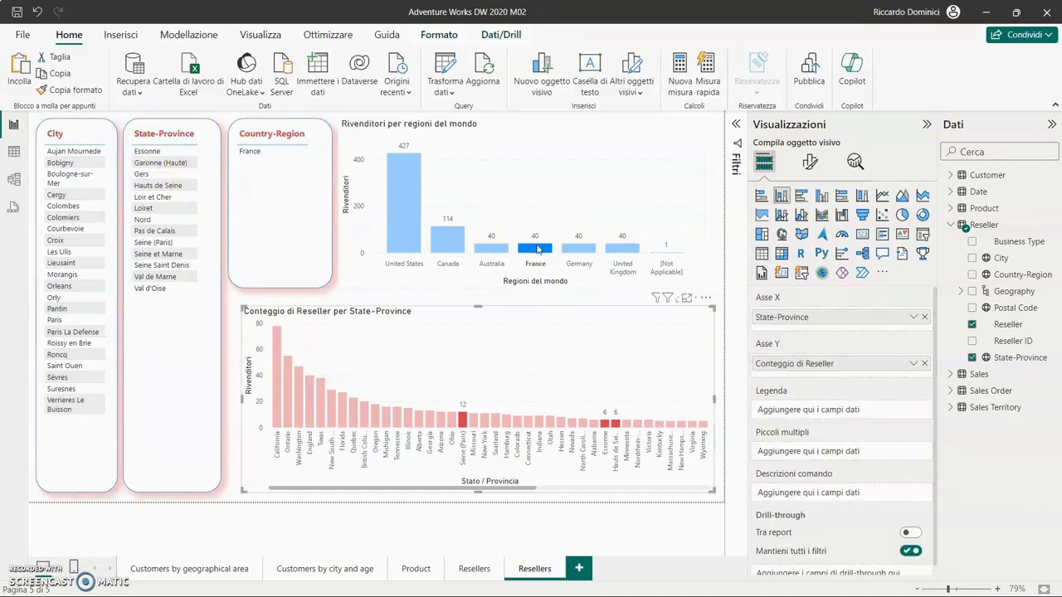
- Cross-filter the page by the Germany column and by Hamburg in the State-Province table, and clear the selection
click(574, 253)
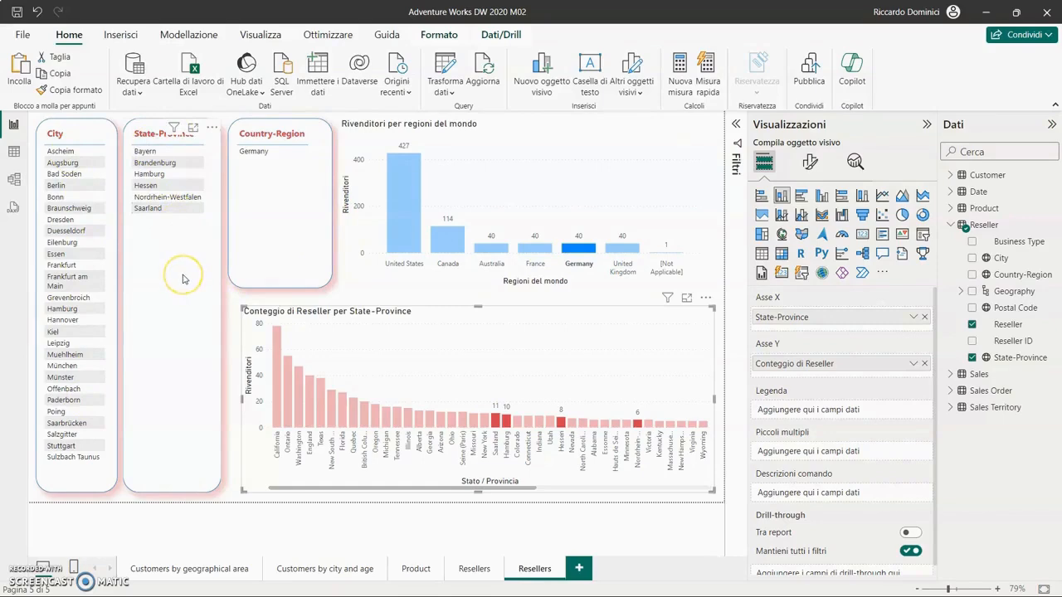
click(162, 173)
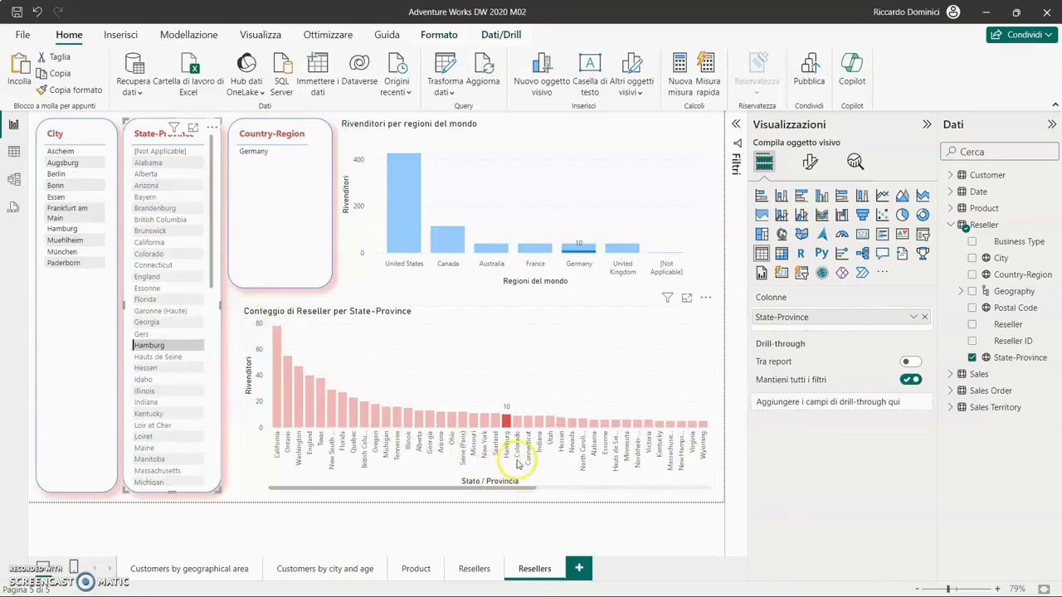
mouse_move(506, 426)
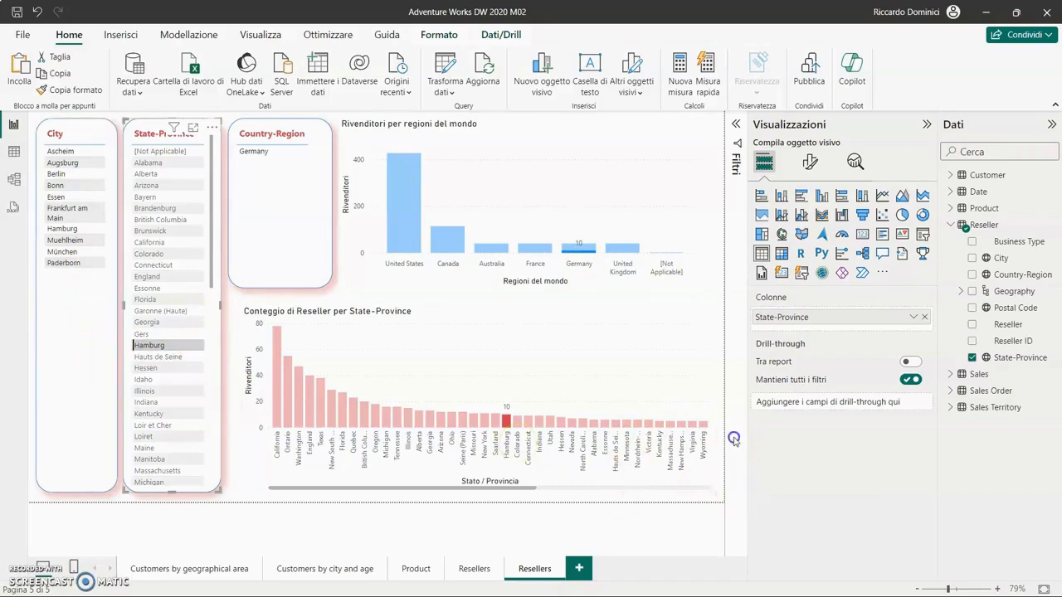
click(231, 474)
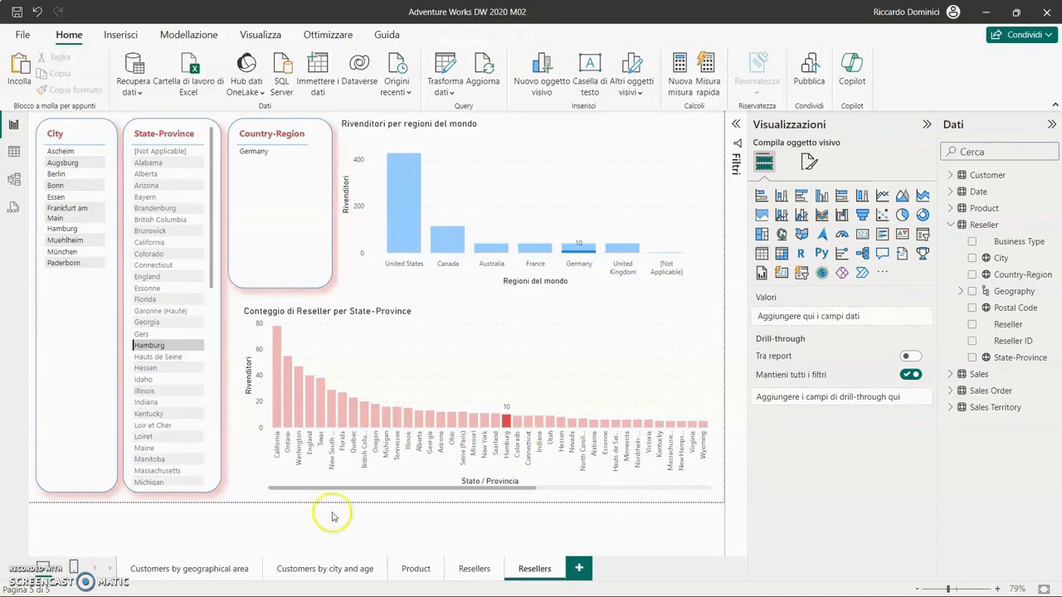
click(506, 421)
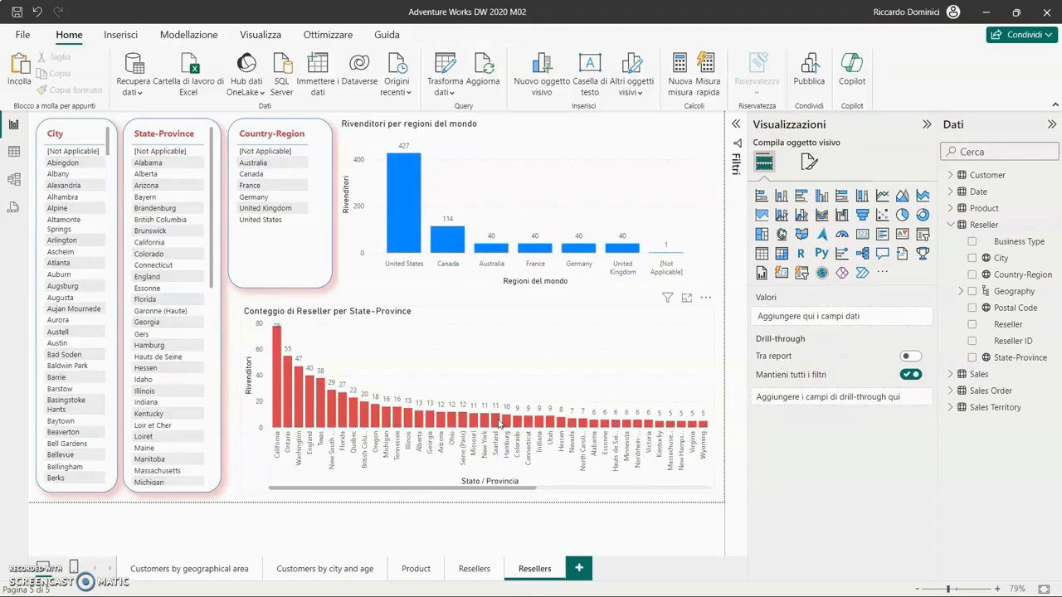
click(508, 390)
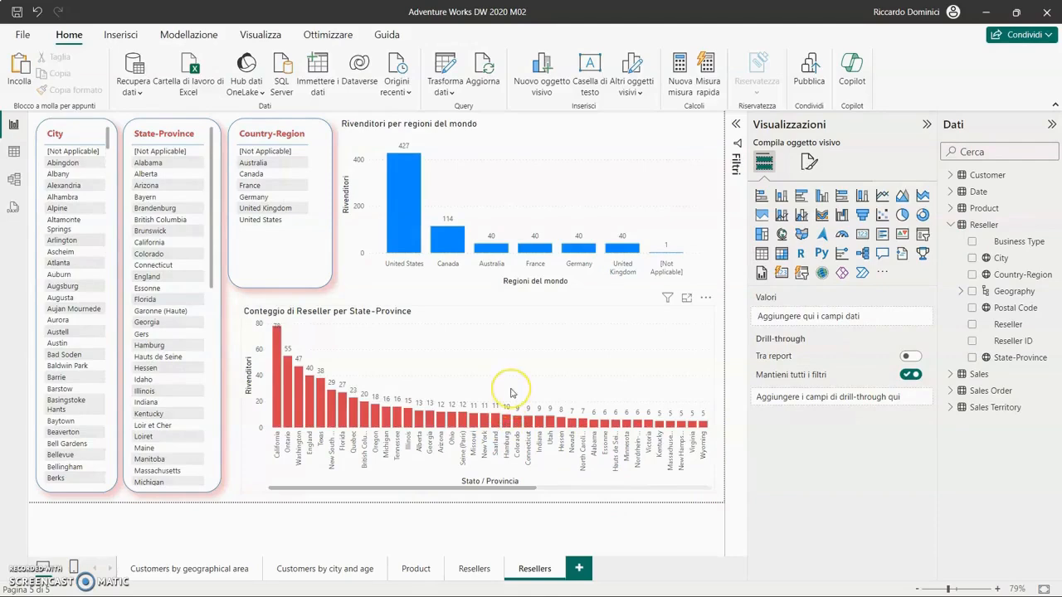